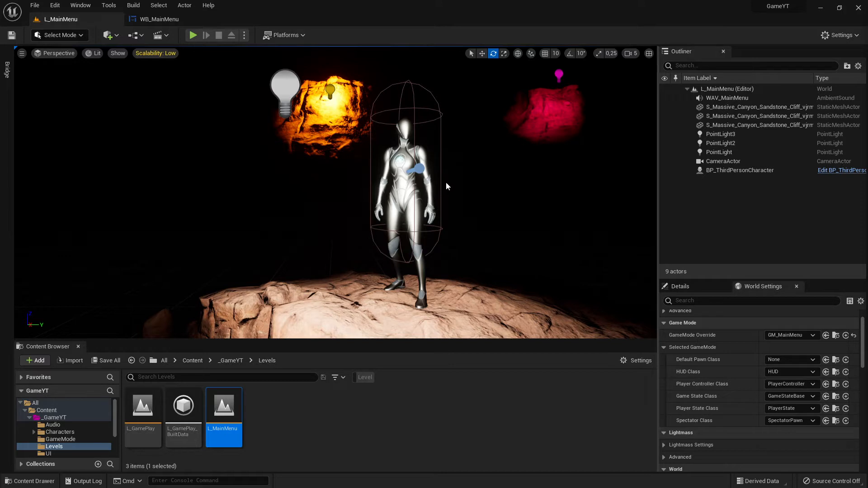
Step: Play-test the main menu level, start the game from its menu, and end the session
{"action": "left_click", "coordinate": [193, 35]}
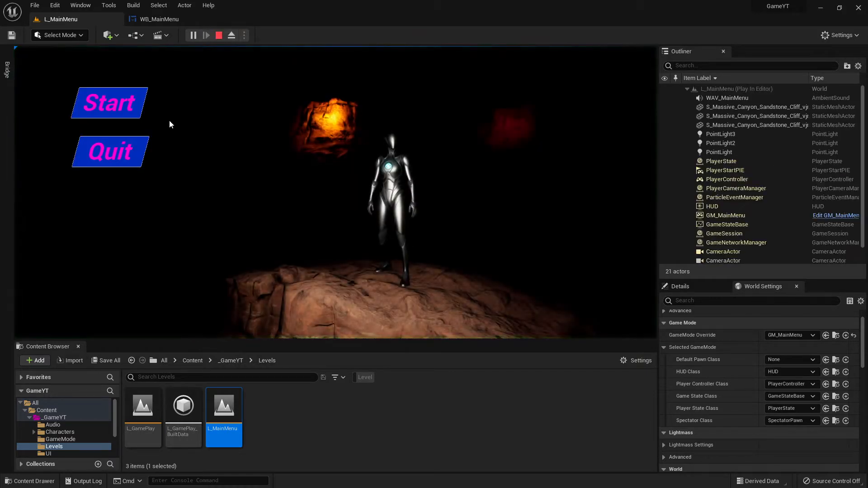
{"action": "left_click", "coordinate": [127, 110]}
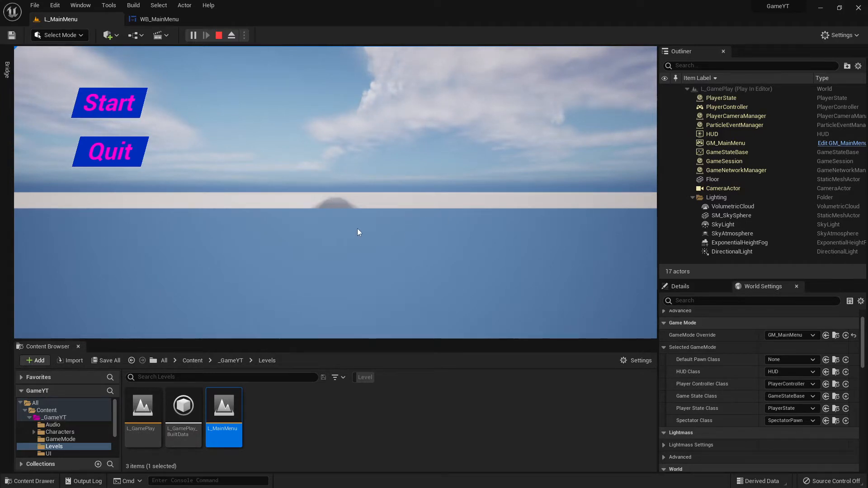
{"action": "key", "text": "Escape"}
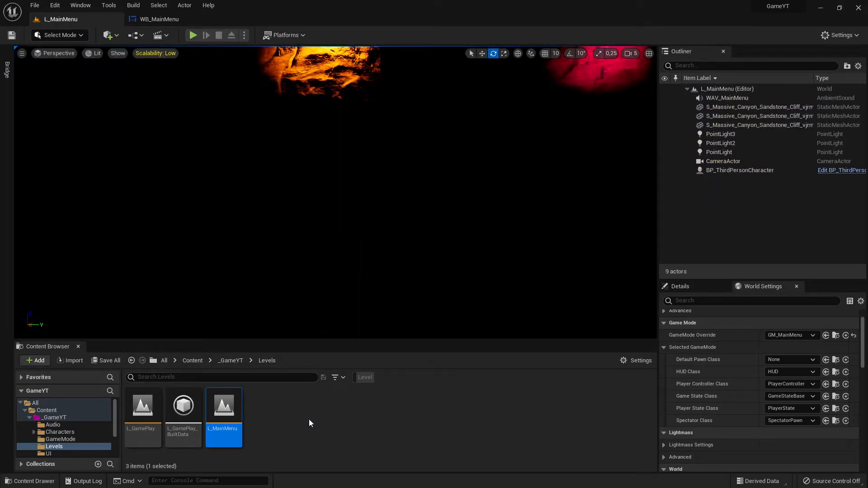
Step: Open the L_GamePlay level from the Levels folder
{"action": "left_click", "coordinate": [312, 423]}
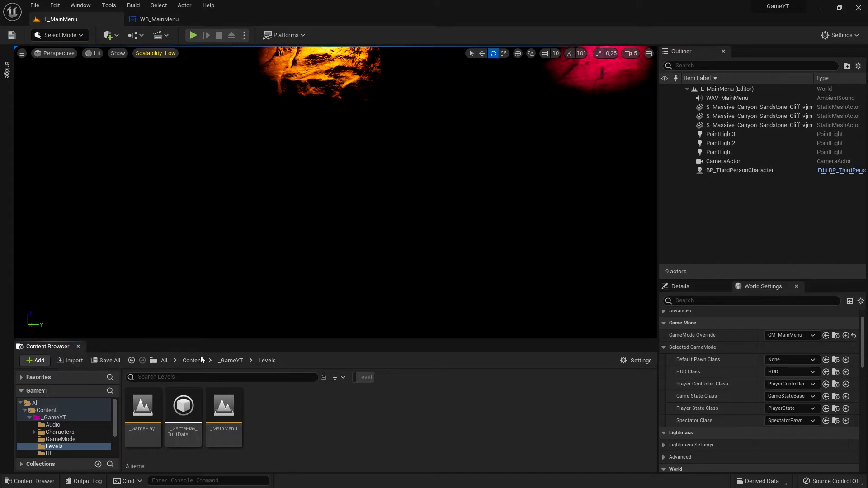
{"action": "left_click", "coordinate": [56, 446]}
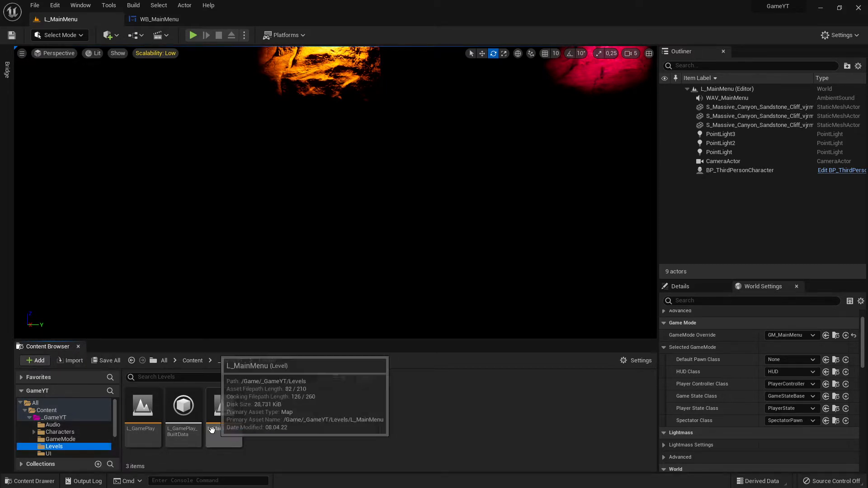
{"action": "double_click", "coordinate": [143, 409]}
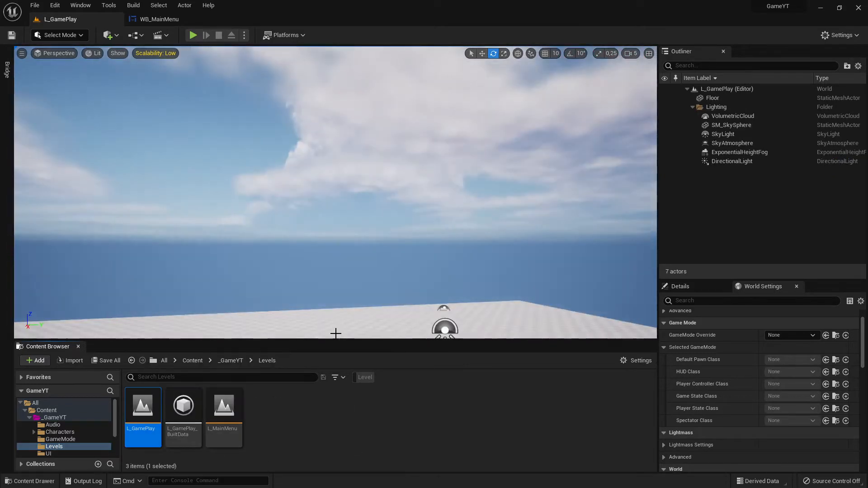
{"action": "right_click_drag", "start_coordinate": [336, 334], "coordinate": [349, 294]}
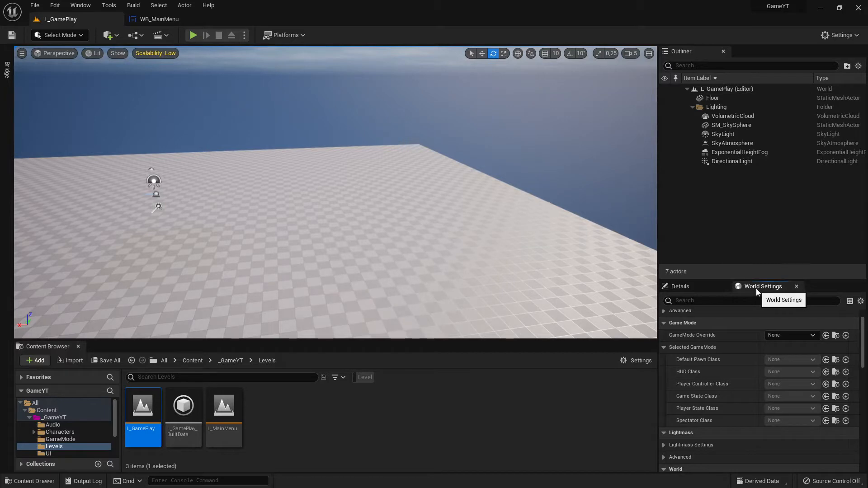
Step: Examine the level's World Settings and the game modes available for GameMode Override
{"action": "left_click", "coordinate": [722, 92]}
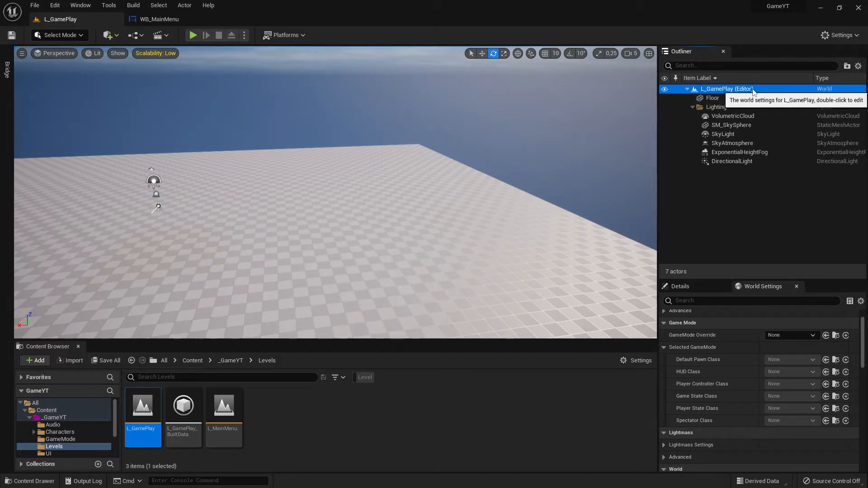
{"action": "right_click", "coordinate": [721, 92]}
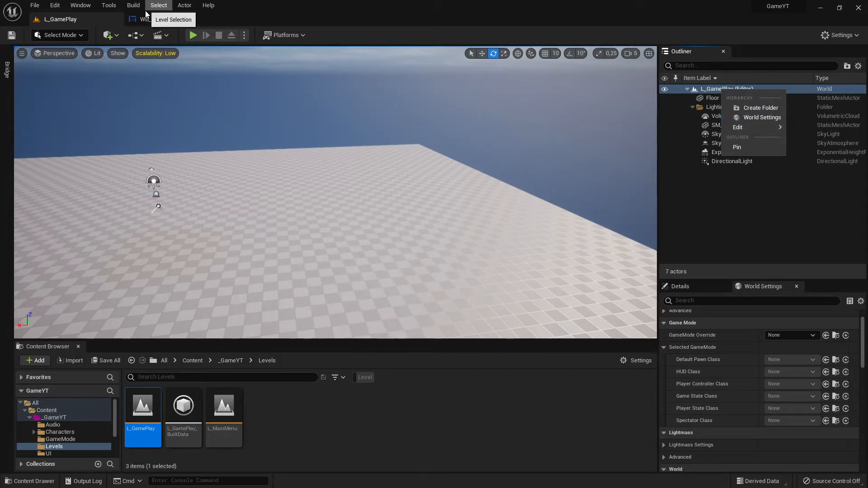
{"action": "left_click", "coordinate": [112, 6]}
{"action": "mouse_move", "coordinate": [90, 7]}
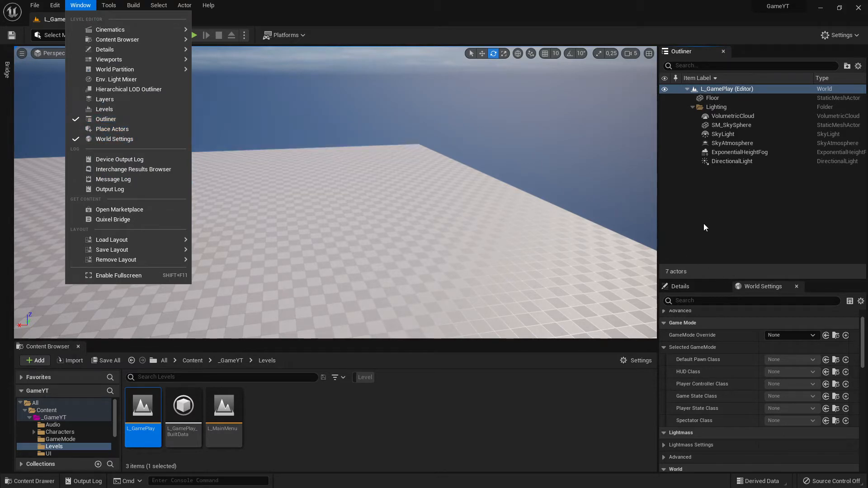
{"action": "left_click", "coordinate": [753, 287]}
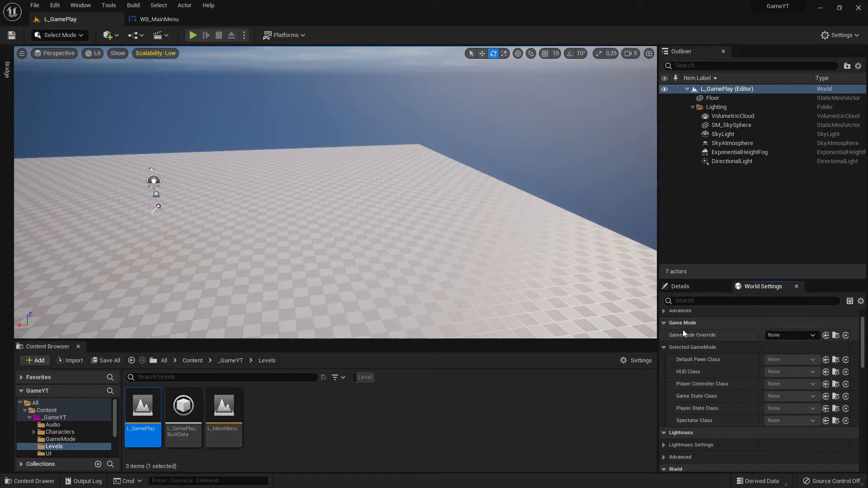
{"action": "left_click", "coordinate": [792, 335]}
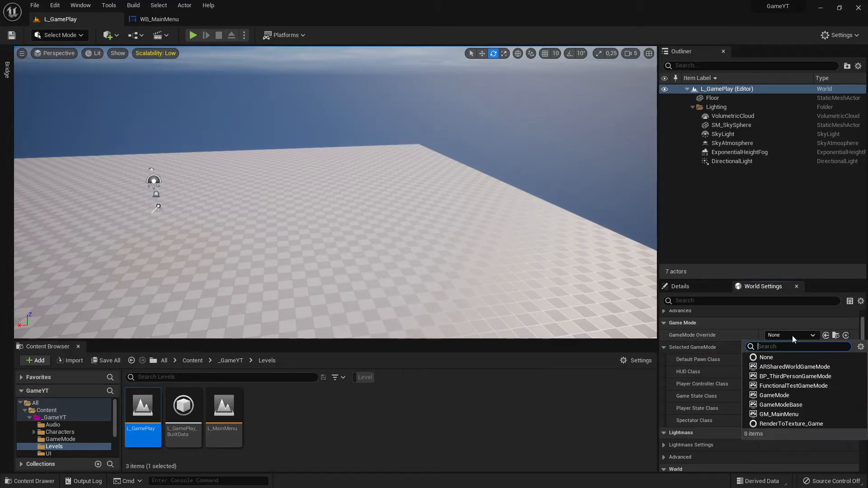
{"action": "left_click", "coordinate": [793, 335]}
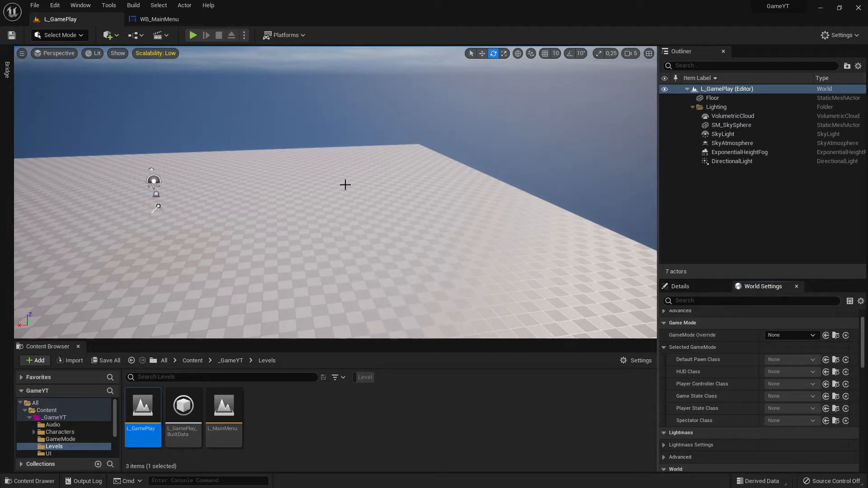
Step: Open the GameMode folder inside _GameYT and enlarge the content browser area
{"action": "mouse_move", "coordinate": [308, 175]}
{"action": "right_mouse_down"}
{"action": "mouse_move", "coordinate": [271, 177]}
{"action": "mouse_move", "coordinate": [307, 175]}
{"action": "right_mouse_up"}
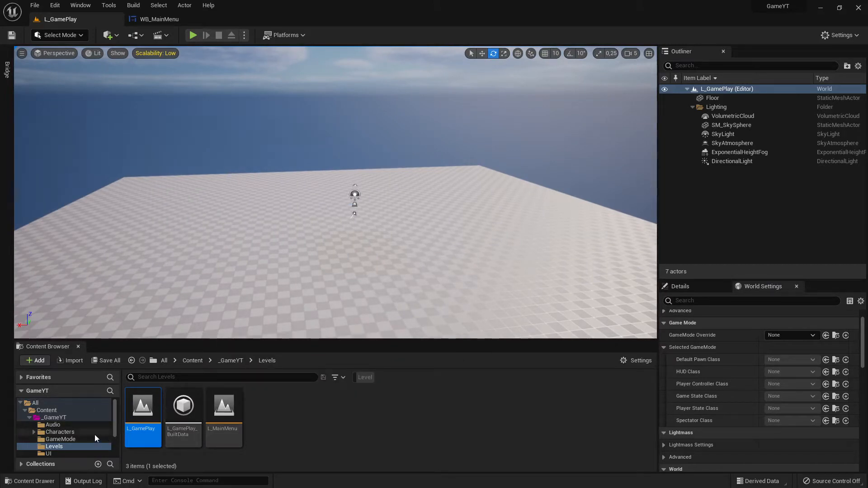
{"action": "left_click", "coordinate": [55, 418]}
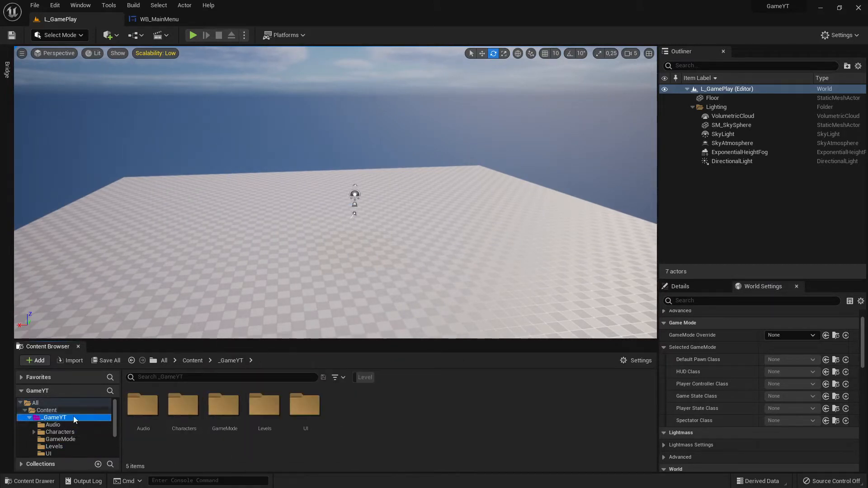
{"action": "left_click_drag", "start_coordinate": [205, 339], "coordinate": [205, 316]}
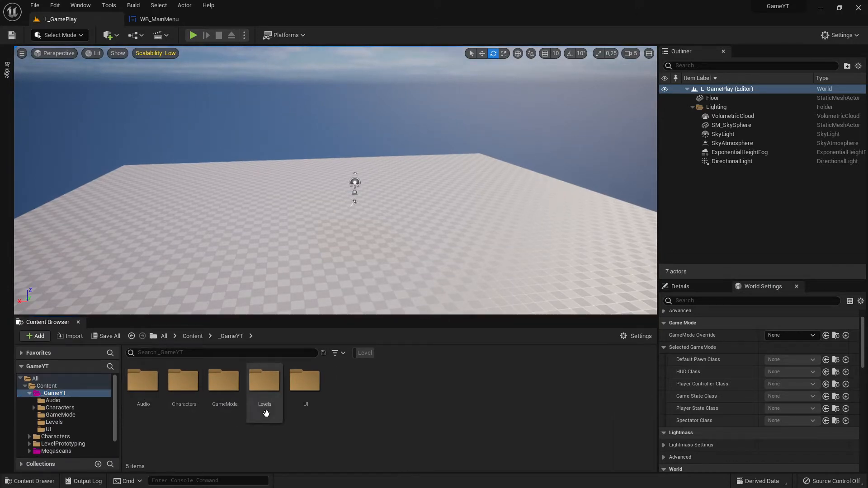
{"action": "double_click", "coordinate": [223, 379]}
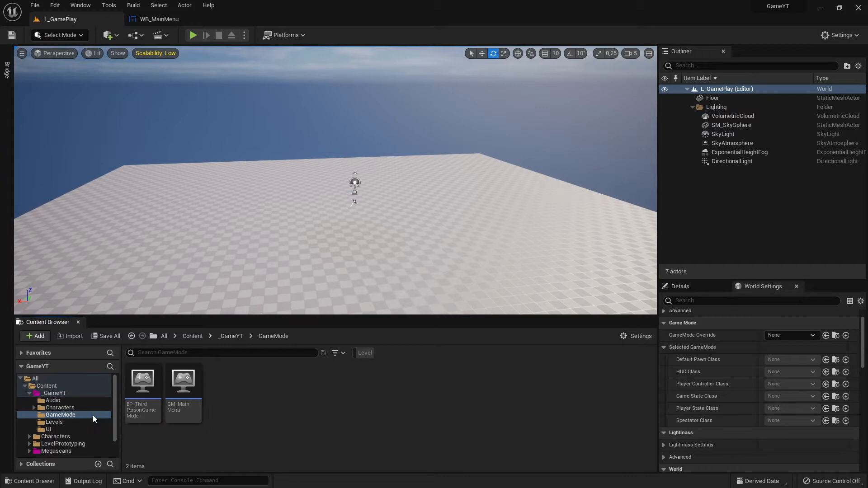
Step: Create a Blueprint Class based on Game Mode Base in the GameMode folder, name it GM_GamePlay, and save it
{"action": "right_click", "coordinate": [262, 402]}
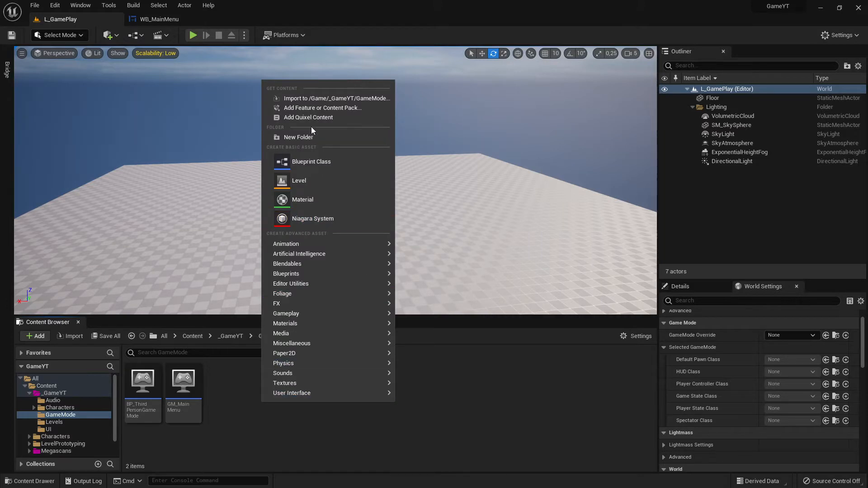
{"action": "left_click", "coordinate": [324, 161]}
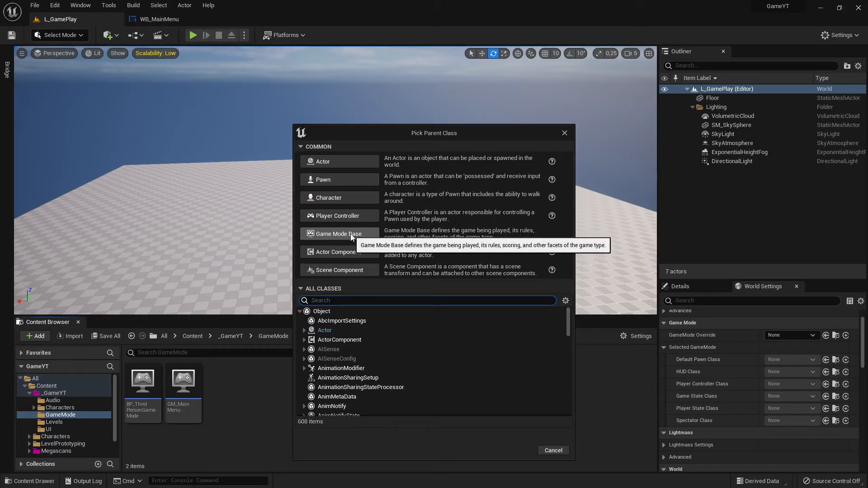
{"action": "left_click", "coordinate": [325, 234]}
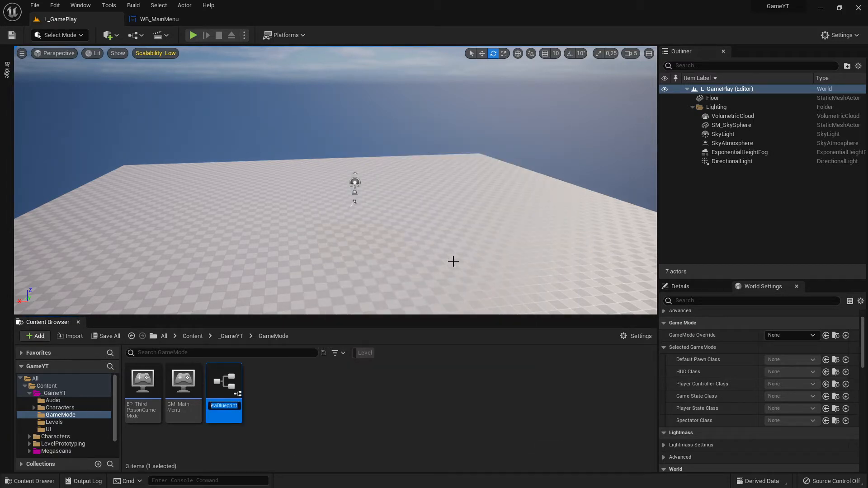
{"action": "type", "text": "GM_"}
{"action": "type", "text": "GamePlay"}
{"action": "left_click", "coordinate": [453, 261]}
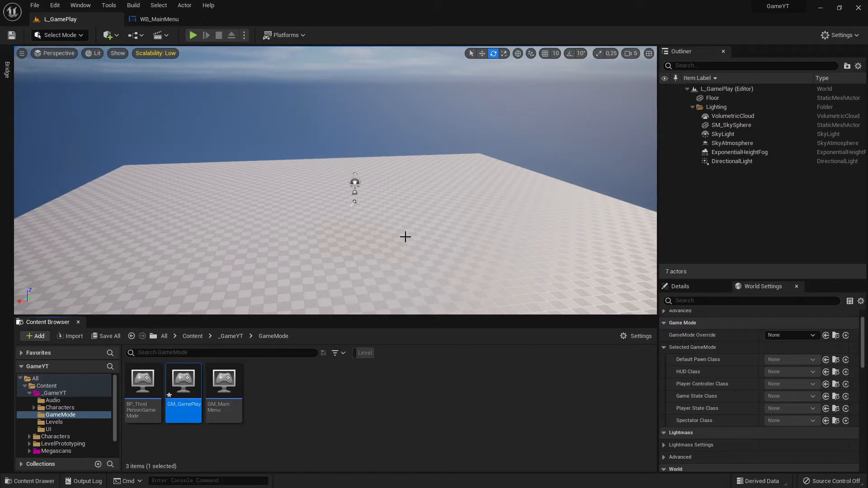
{"action": "left_click", "coordinate": [107, 336]}
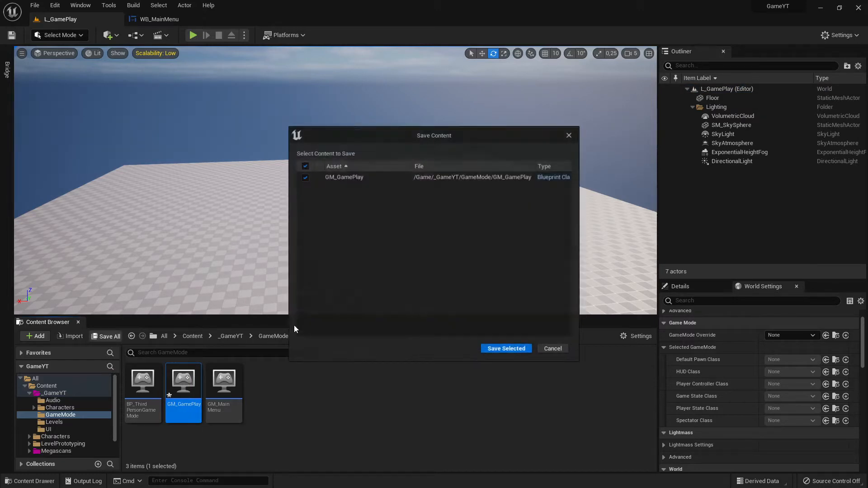
{"action": "left_click", "coordinate": [501, 349]}
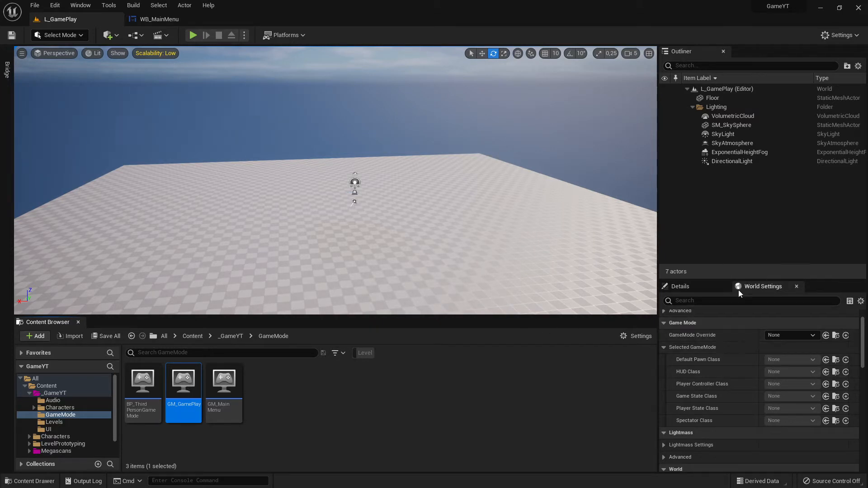
Step: Set L_GamePlay's GameMode Override to GM_GamePlay and play-test the level
{"action": "left_click", "coordinate": [763, 287]}
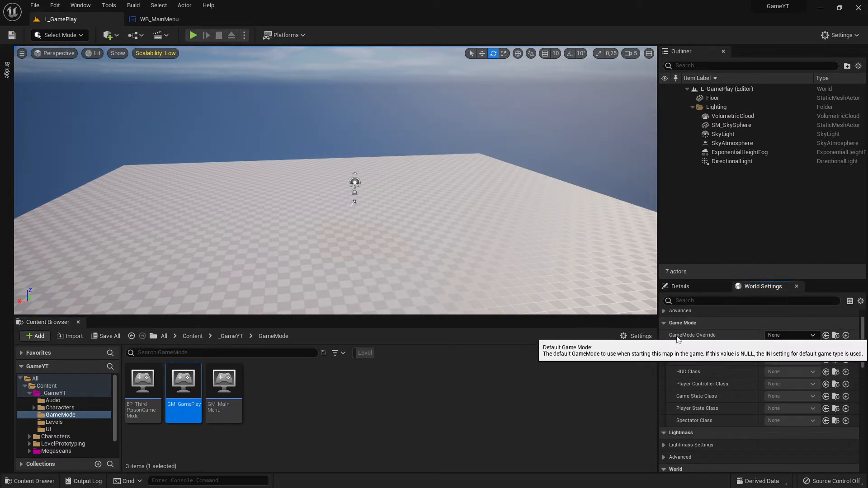
{"action": "left_click", "coordinate": [798, 335]}
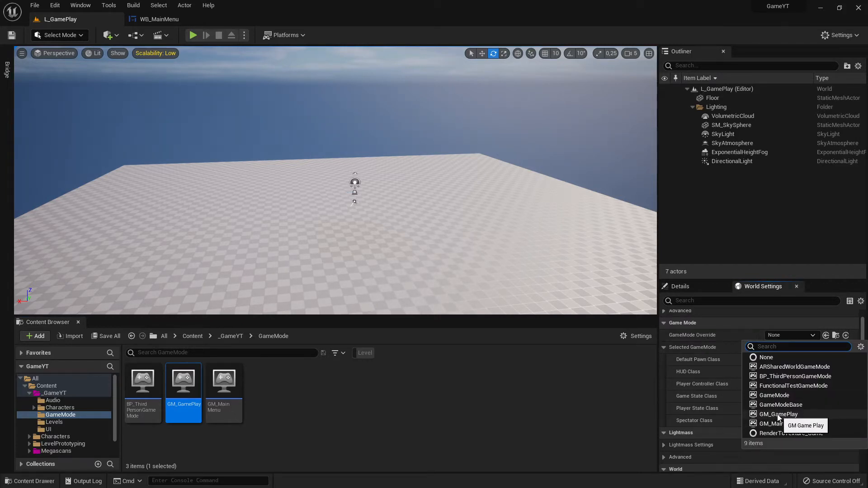
{"action": "left_click", "coordinate": [792, 414]}
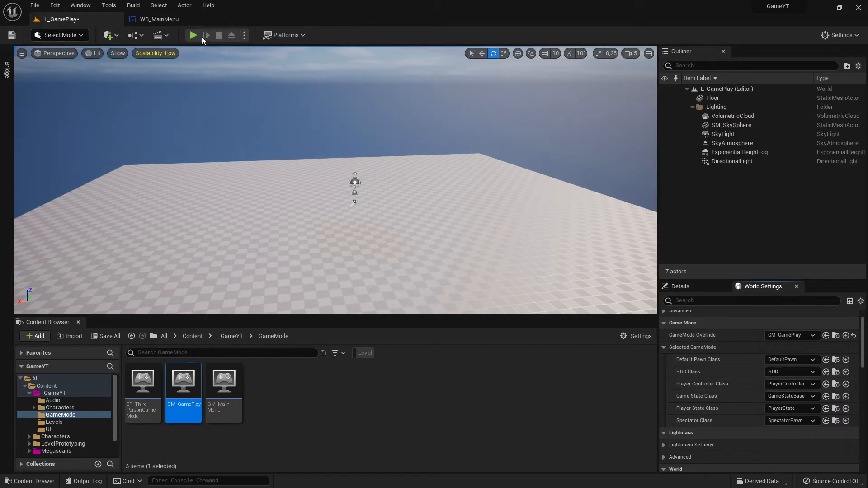
{"action": "left_click", "coordinate": [193, 37]}
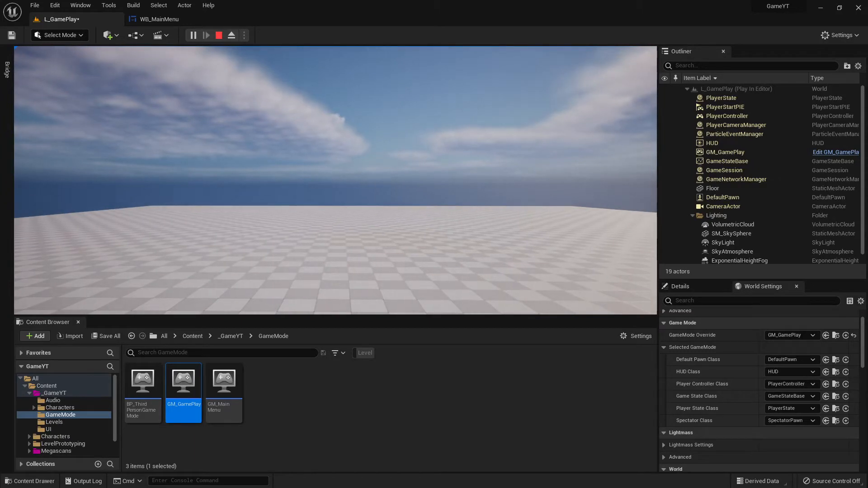
{"action": "key", "text": "Escape"}
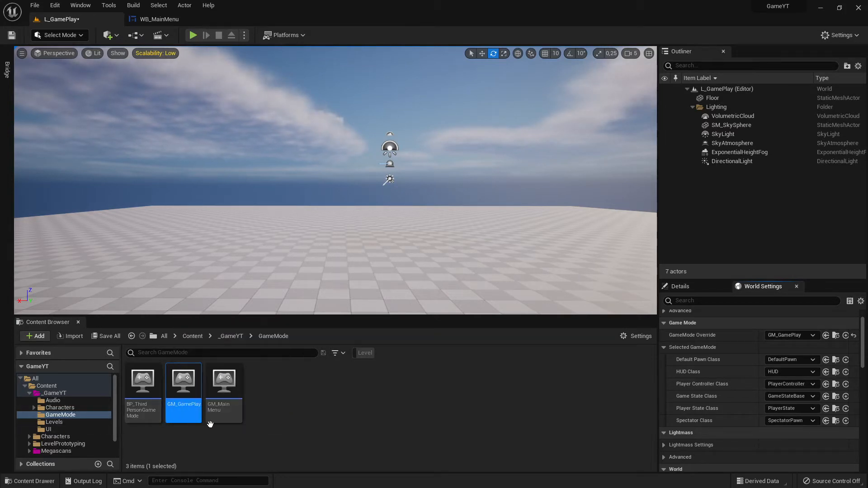
Step: Review the event graph of the GM_MainMenu blueprint, close it, and return to the level
{"action": "left_click", "coordinate": [223, 391]}
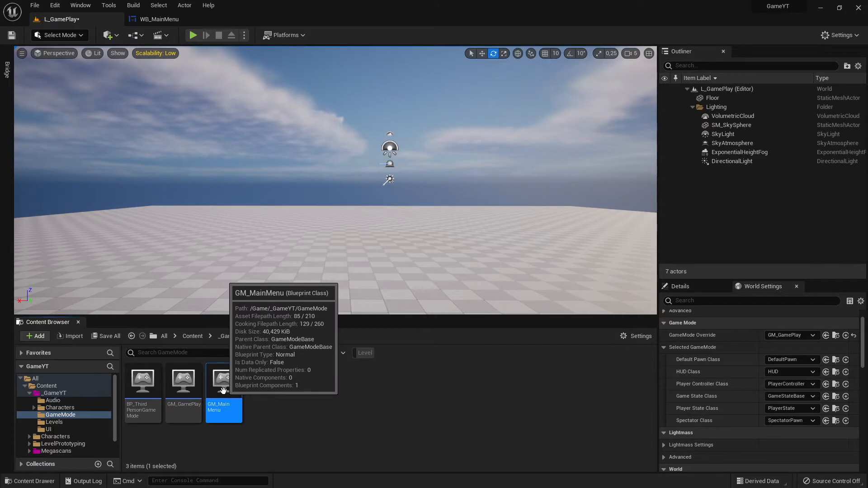
{"action": "double_click", "coordinate": [255, 397]}
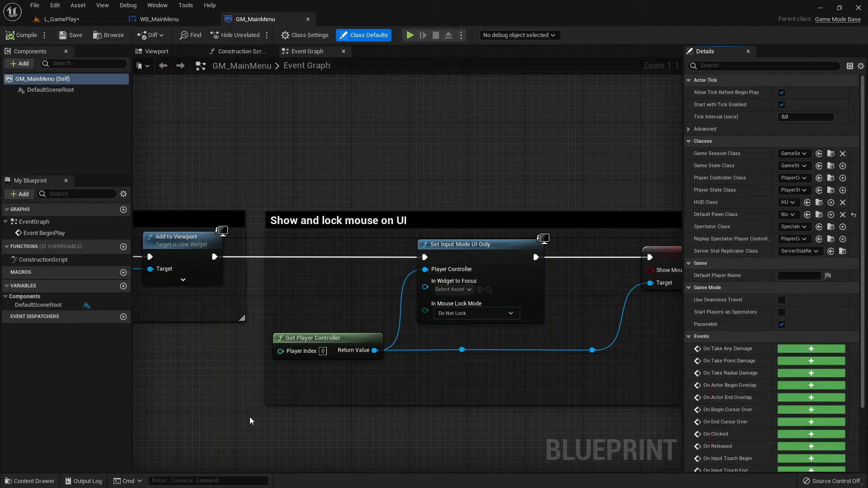
{"action": "left_click", "coordinate": [307, 19]}
{"action": "left_click", "coordinate": [77, 19]}
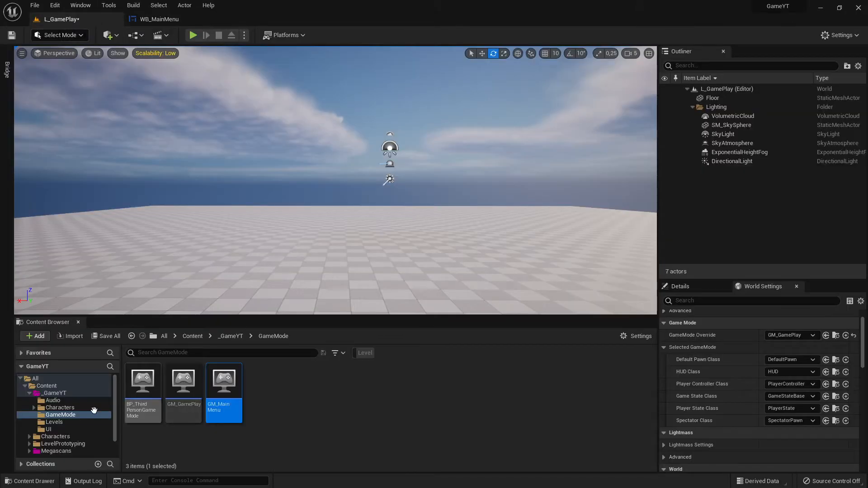
Step: Show the Levels folder and save the modified L_GamePlay level
{"action": "left_click", "coordinate": [64, 422]}
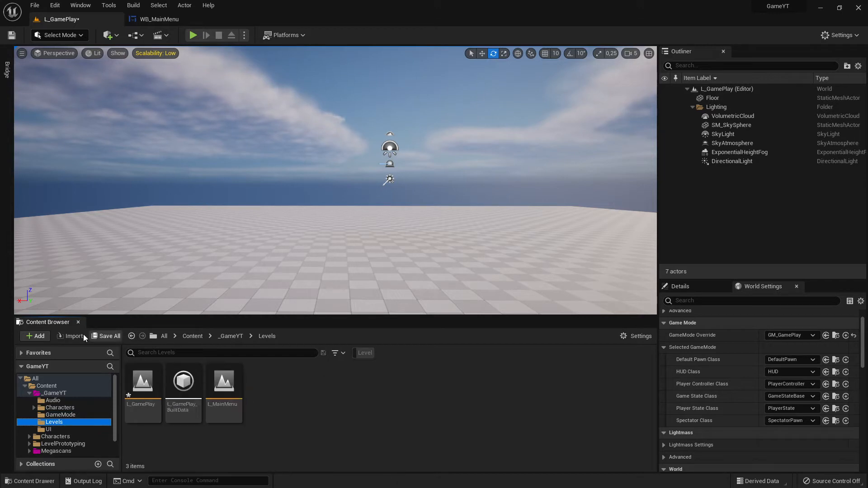
{"action": "left_click", "coordinate": [110, 335]}
{"action": "left_click", "coordinate": [505, 350]}
Step: Open the L_MainMenu level and select its BP_ThirdPersonCharacter actor
{"action": "left_click", "coordinate": [226, 398]}
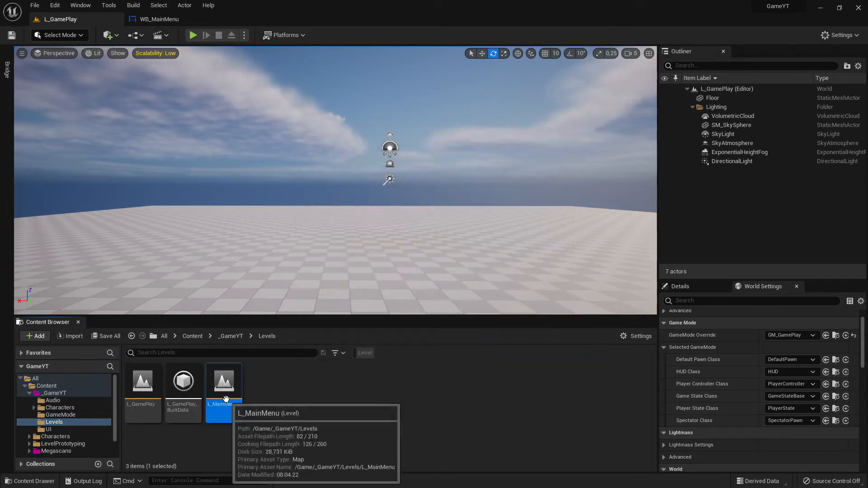
{"action": "double_click", "coordinate": [226, 398]}
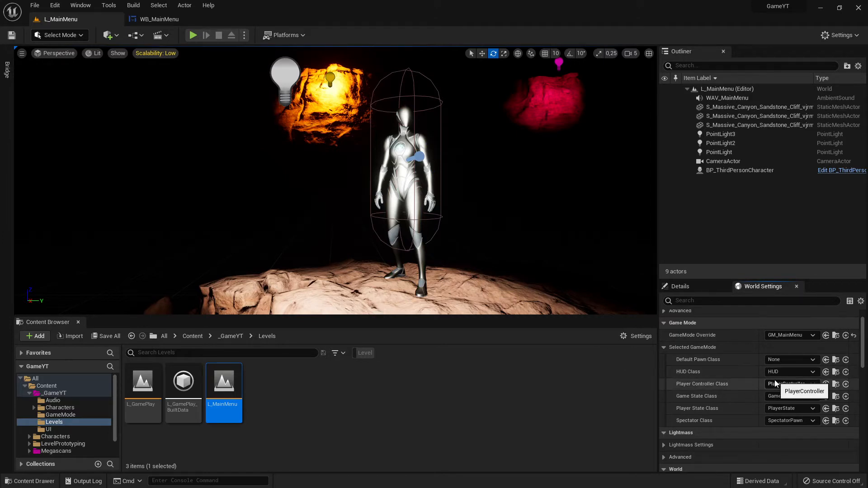
{"action": "left_click", "coordinate": [739, 170]}
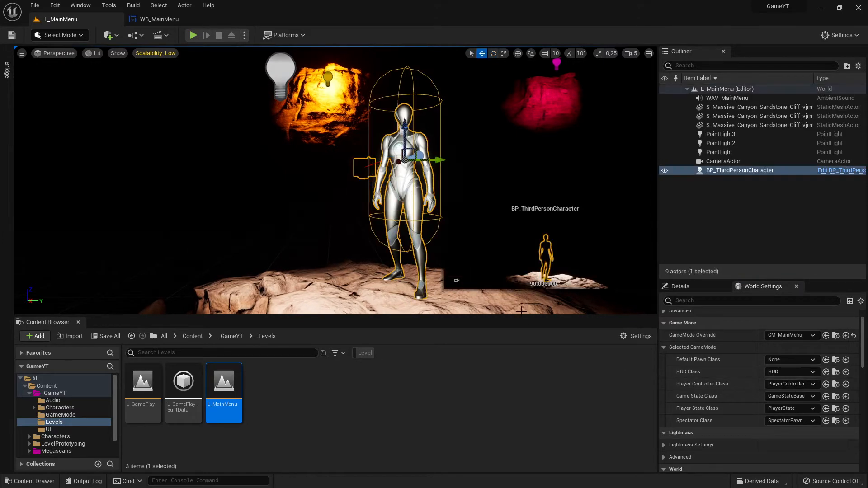
Step: Look over the main menu scene and open the L_GamePlay level
{"action": "key", "text": "w"}
{"action": "right_click_drag", "start_coordinate": [335, 181], "coordinate": [298, 191]}
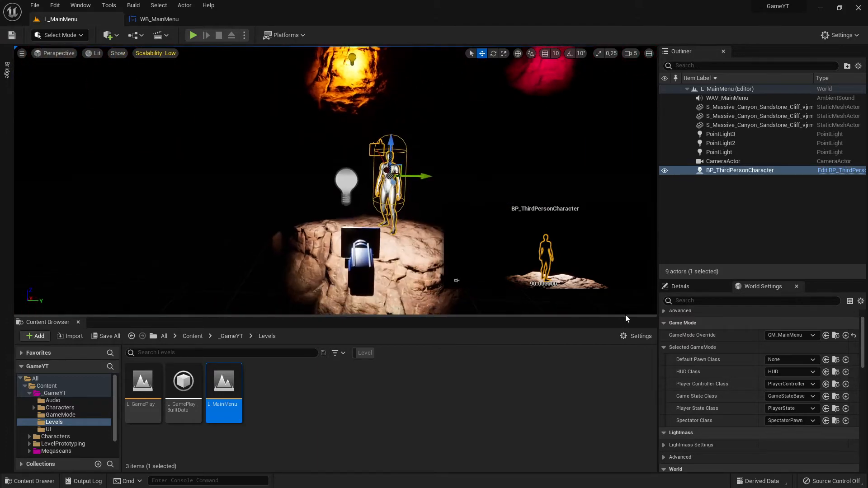
{"action": "left_click", "coordinate": [158, 19]}
{"action": "left_click", "coordinate": [74, 19]}
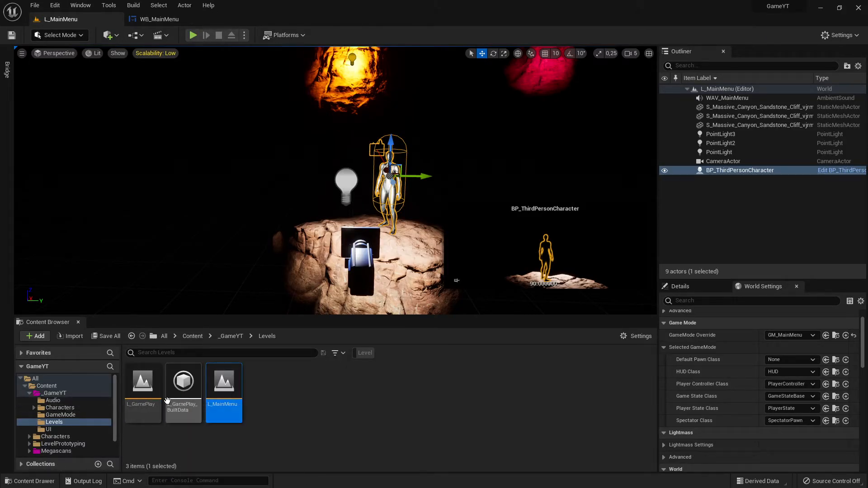
{"action": "double_click", "coordinate": [144, 389]}
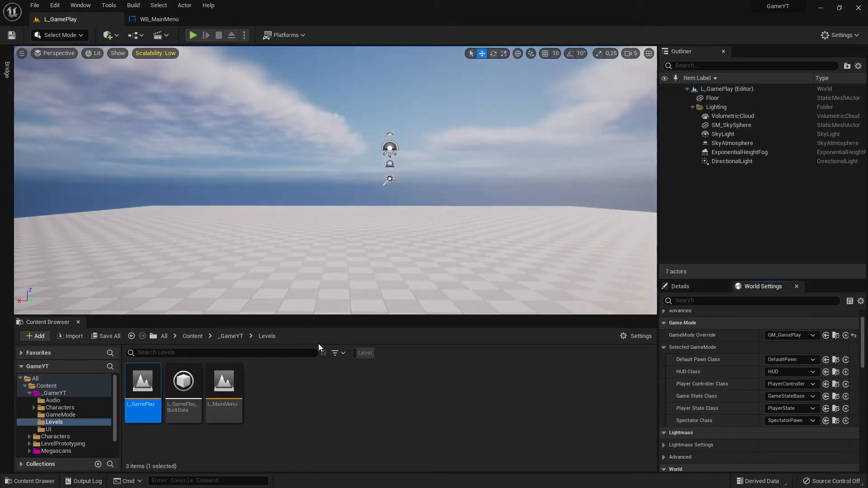
{"action": "mouse_move", "coordinate": [304, 247]}
{"action": "right_mouse_down"}
{"action": "mouse_move", "coordinate": [343, 222]}
{"action": "mouse_move", "coordinate": [304, 247]}
{"action": "right_mouse_up"}
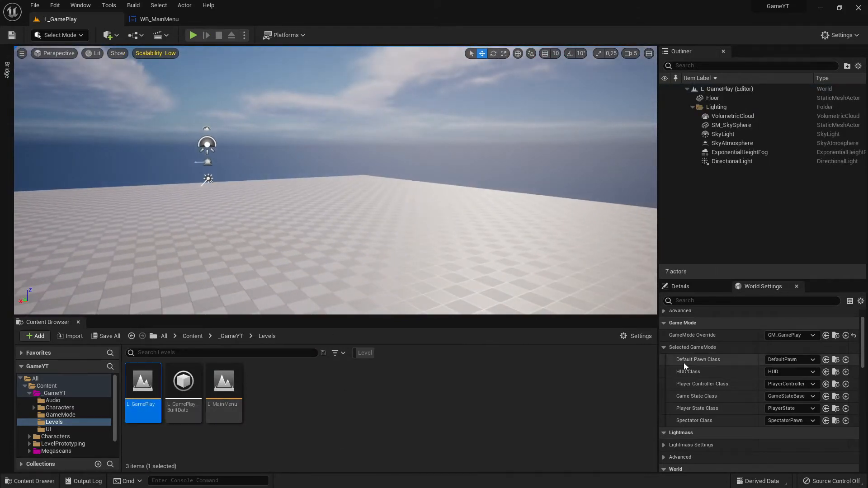
Step: Set L_GamePlay's Default Pawn Class to BP_ThirdPersonCharacter from the Characters/Blueprints folder
{"action": "left_click", "coordinate": [62, 408]}
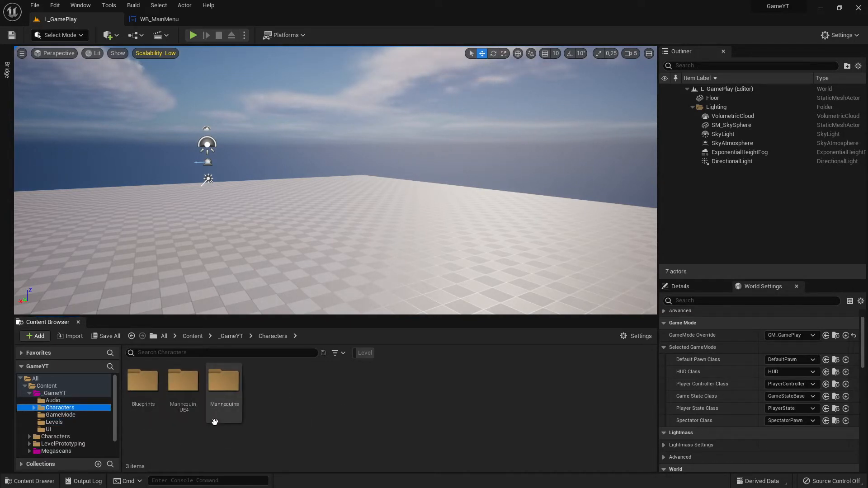
{"action": "double_click", "coordinate": [143, 381]}
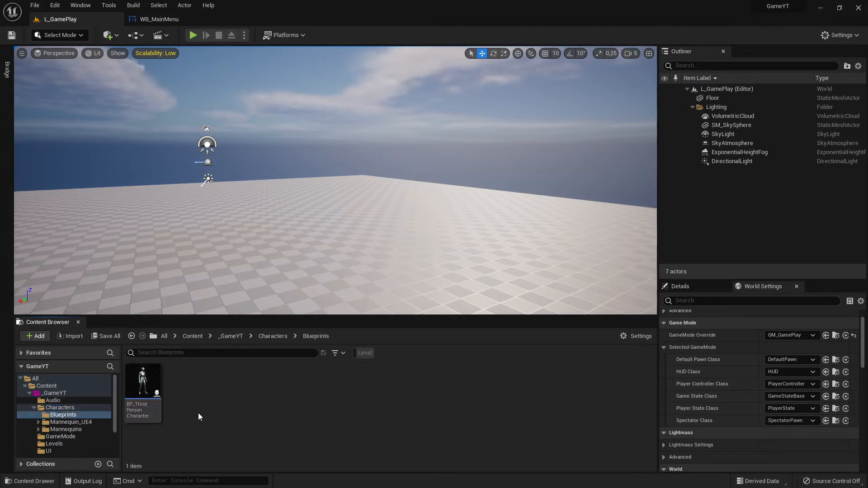
{"action": "left_click", "coordinate": [74, 408]}
{"action": "left_click", "coordinate": [68, 415]}
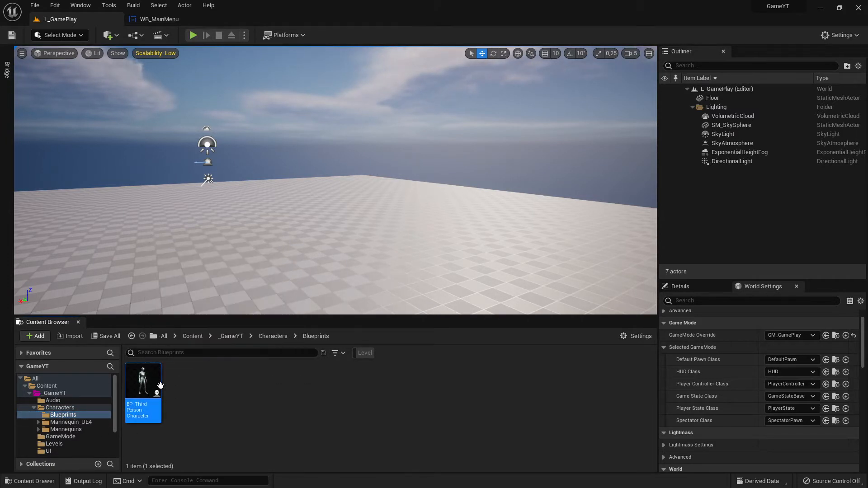
{"action": "left_click", "coordinate": [826, 360]}
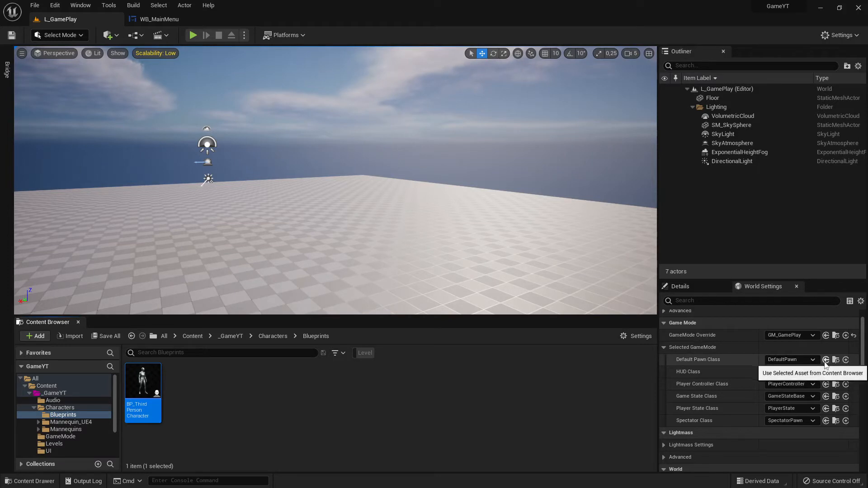
{"action": "left_click", "coordinate": [792, 360]}
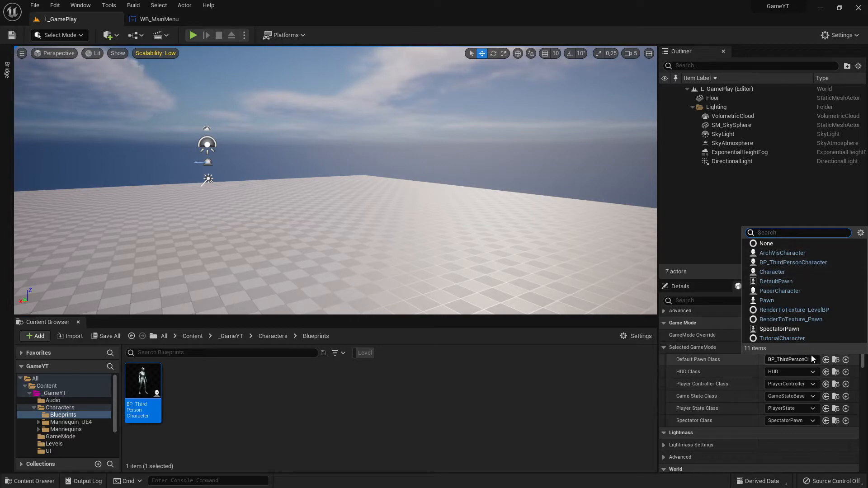
{"action": "left_click", "coordinate": [535, 412]}
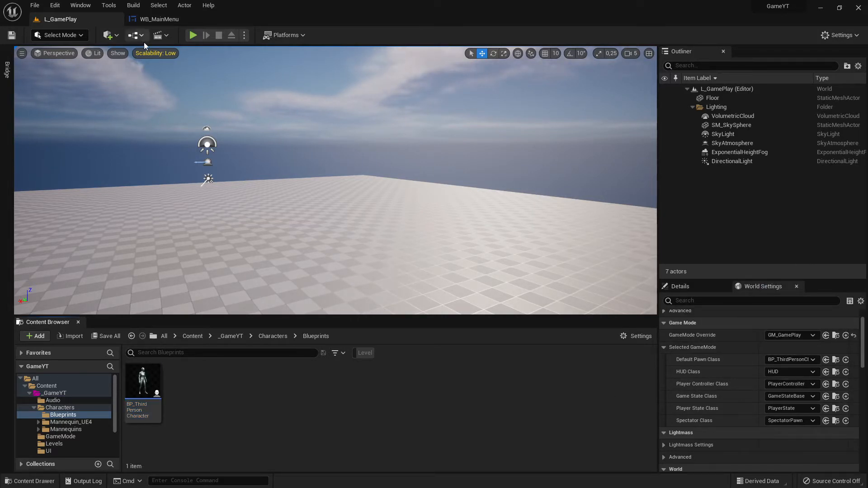
Step: Play-test L_GamePlay by running the third-person character around the floor, then stop the session
{"action": "left_click", "coordinate": [193, 35]}
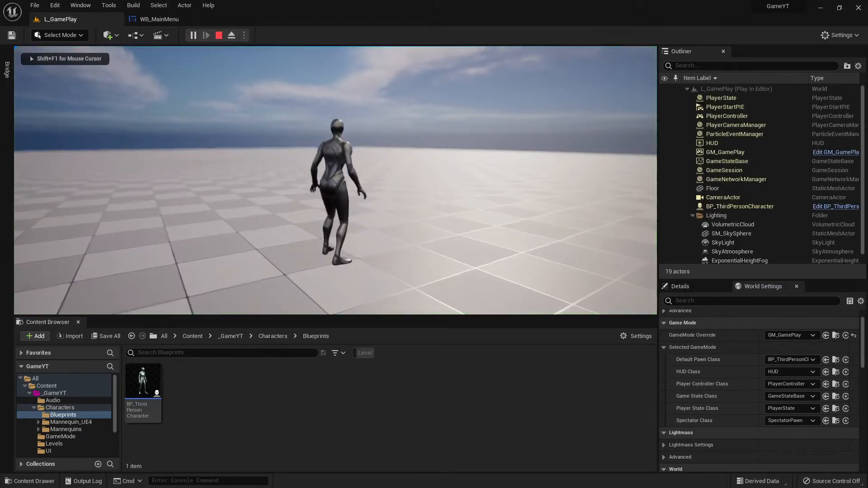
{"action": "key", "text": "w"}
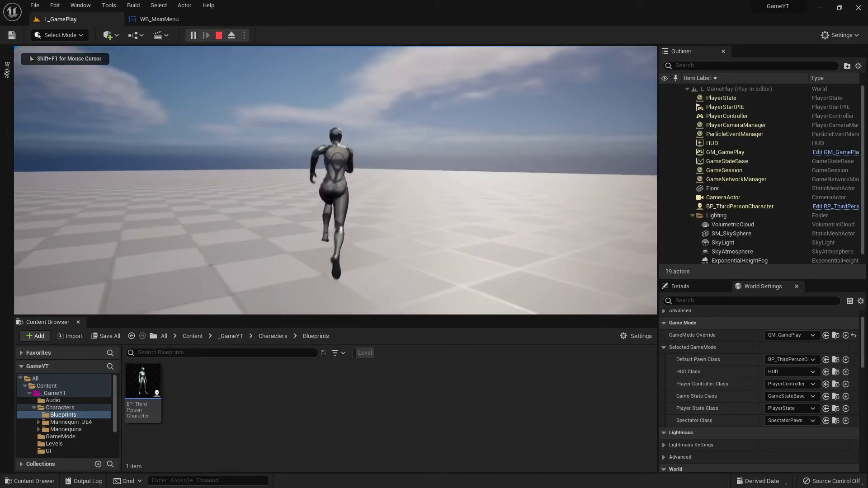
{"action": "key", "text": "a"}
{"action": "key", "text": "w"}
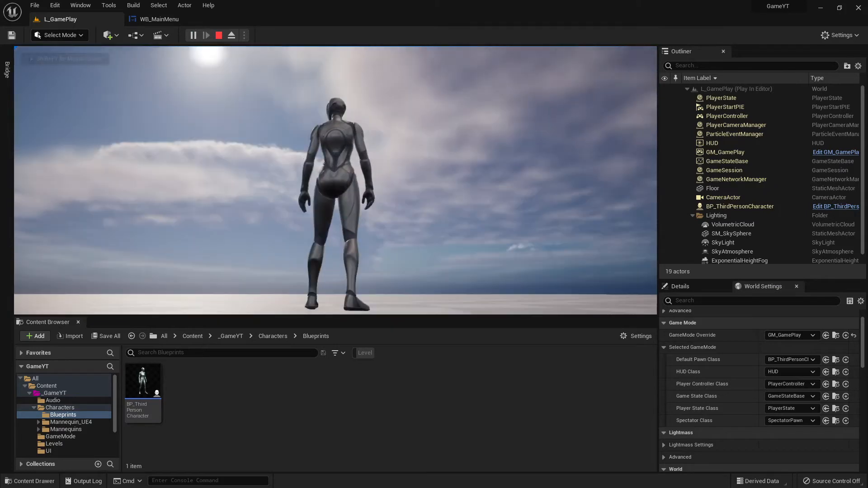
{"action": "key", "text": "w"}
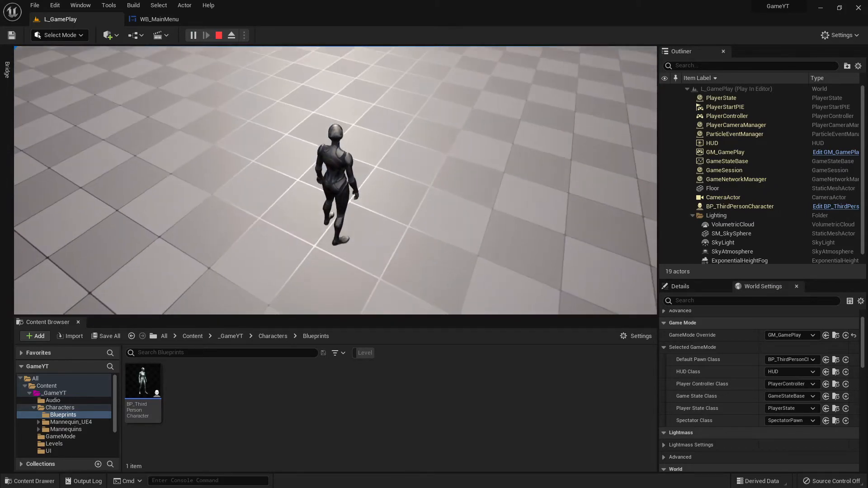
{"action": "key", "text": "Escape"}
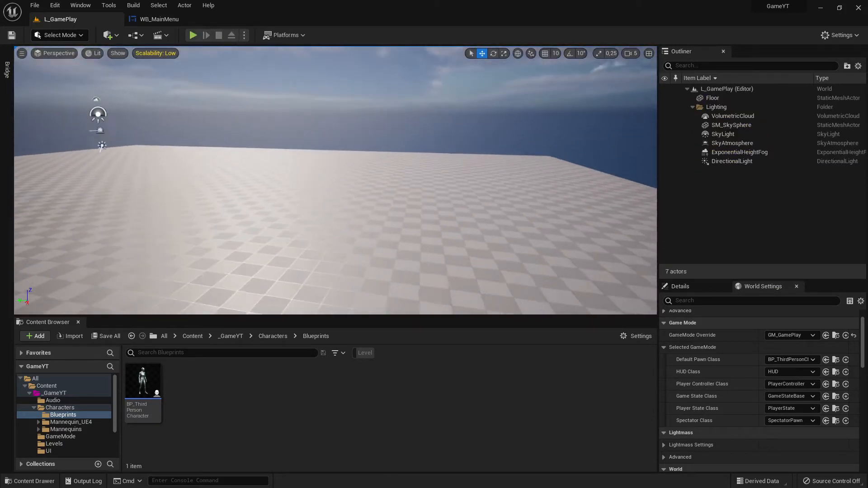
Step: Move the DirectionalLight along its X axis, away from the other lighting actors
{"action": "right_click_drag", "start_coordinate": [335, 180], "coordinate": [156, 168]}
{"action": "key", "text": "w"}
{"action": "key", "text": "s"}
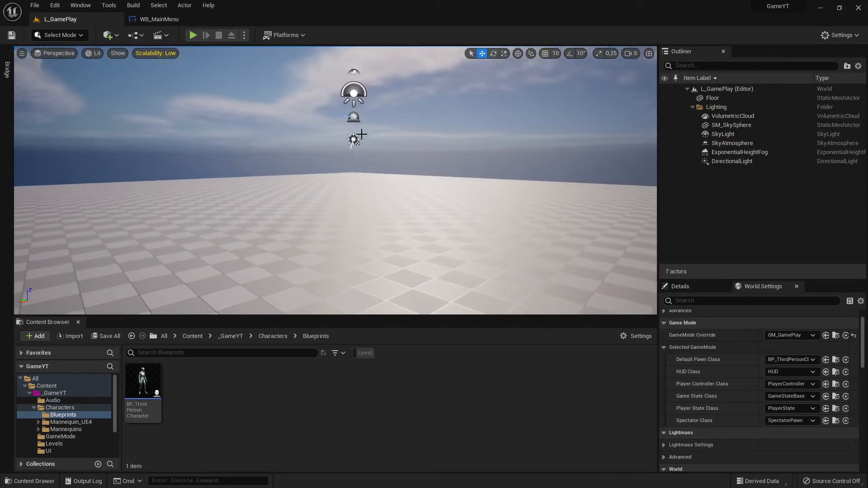
{"action": "left_click", "coordinate": [356, 143]}
{"action": "left_click_drag", "start_coordinate": [330, 138], "coordinate": [246, 138]}
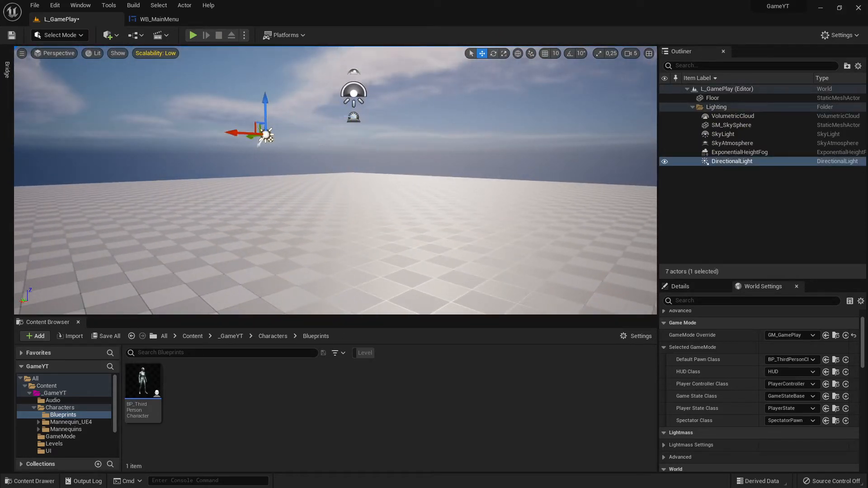
Step: Move the SkyLight along its Y axis to separate it from the other lighting actors
{"action": "left_click", "coordinate": [389, 107]}
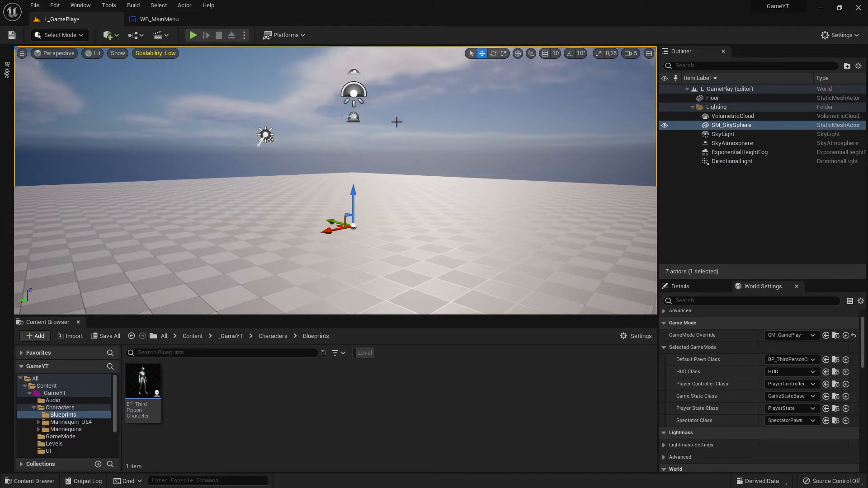
{"action": "left_click", "coordinate": [356, 95]}
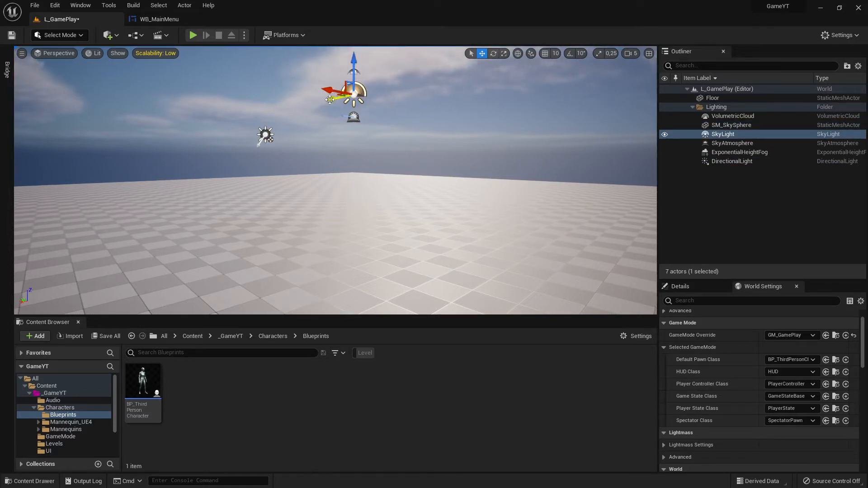
{"action": "left_click_drag", "start_coordinate": [330, 99], "coordinate": [471, 135]}
{"action": "mouse_move", "coordinate": [527, 142]}
{"action": "right_mouse_down"}
{"action": "mouse_move", "coordinate": [549, 142]}
{"action": "mouse_move", "coordinate": [528, 143]}
{"action": "right_mouse_up"}
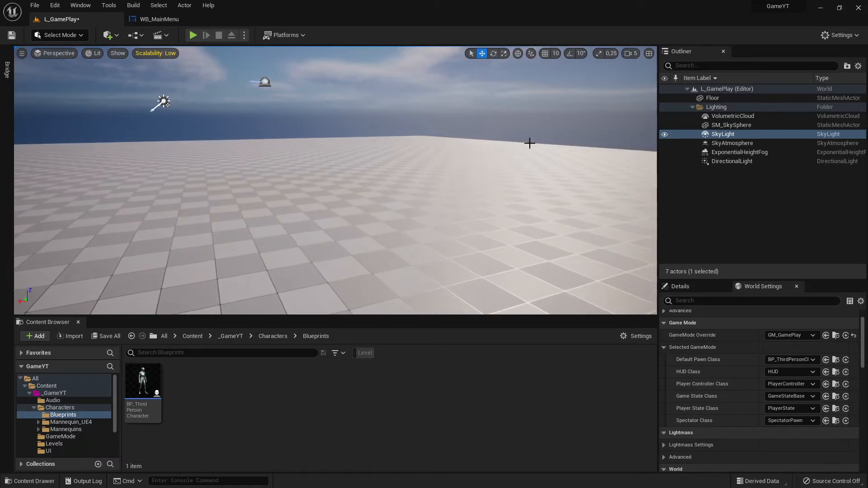
{"action": "right_click_drag", "start_coordinate": [248, 255], "coordinate": [224, 244]}
{"action": "right_click_drag", "start_coordinate": [394, 181], "coordinate": [506, 189]}
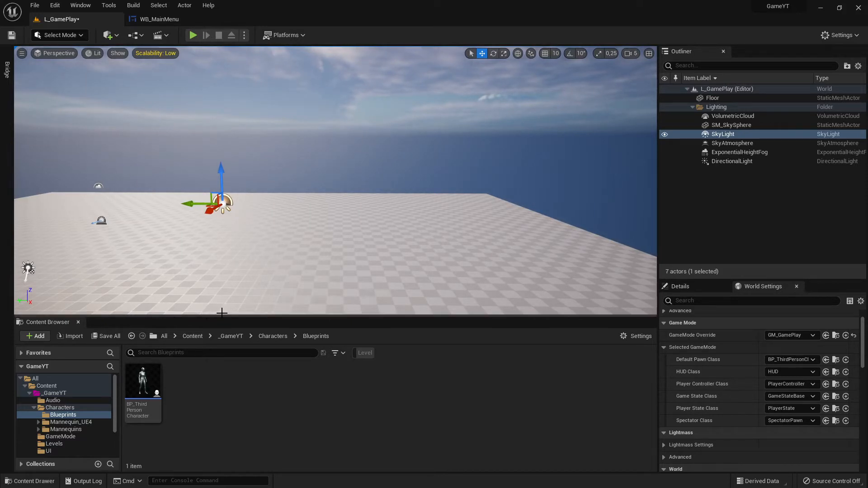
Step: Show the Place Actors browser and search its classes for "play"
{"action": "left_click", "coordinate": [81, 5]}
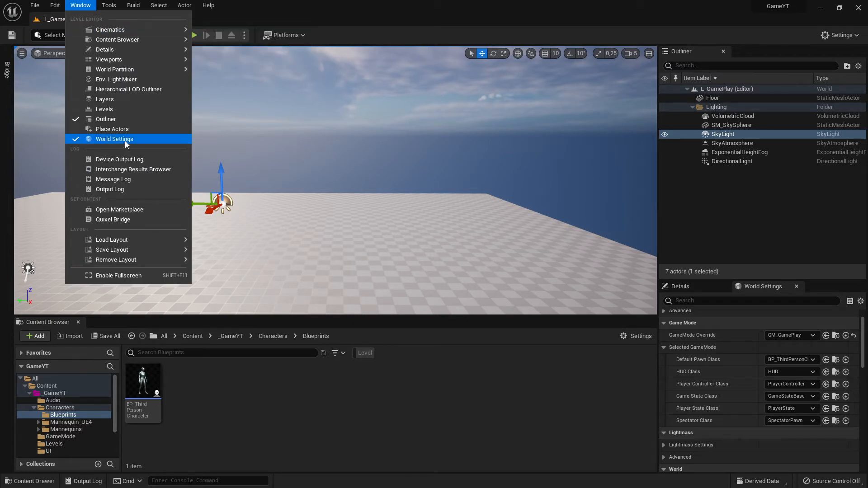
{"action": "left_click", "coordinate": [114, 129]}
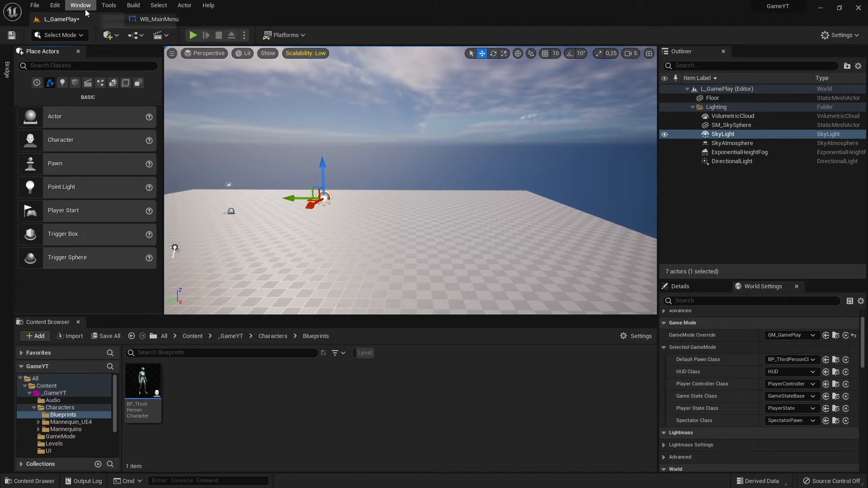
{"action": "left_click", "coordinate": [109, 36]}
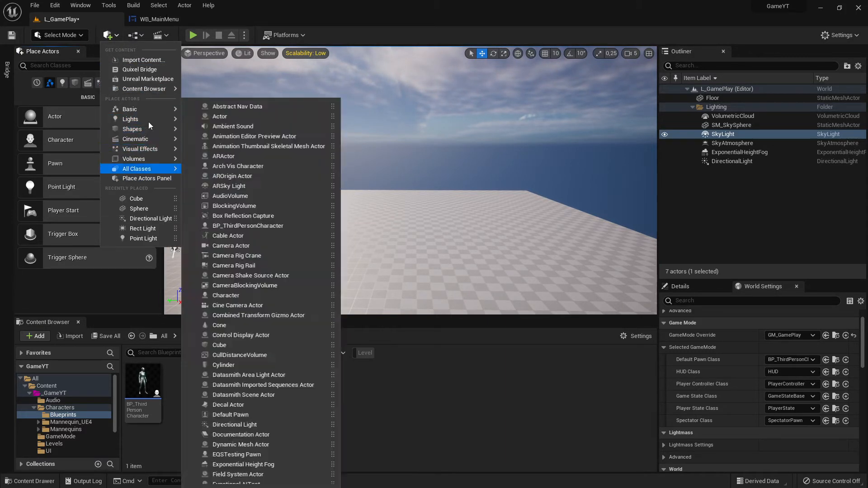
{"action": "mouse_move", "coordinate": [145, 150]}
{"action": "mouse_move", "coordinate": [145, 113]}
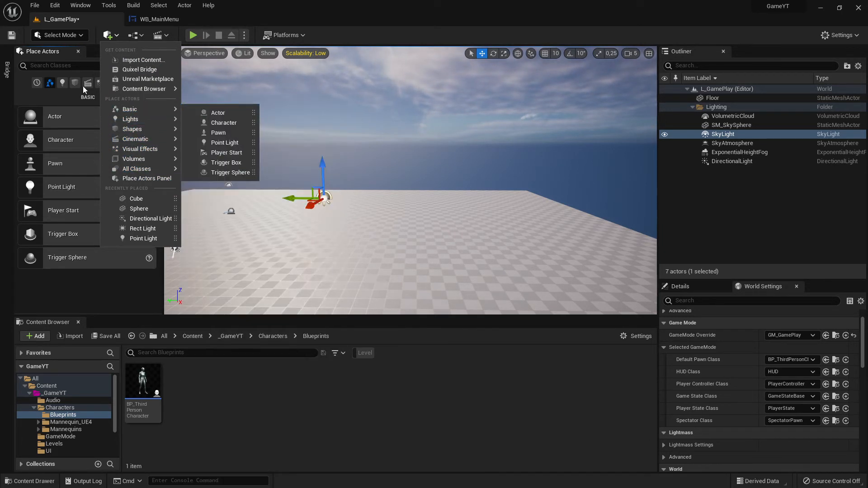
{"action": "left_click", "coordinate": [109, 78]}
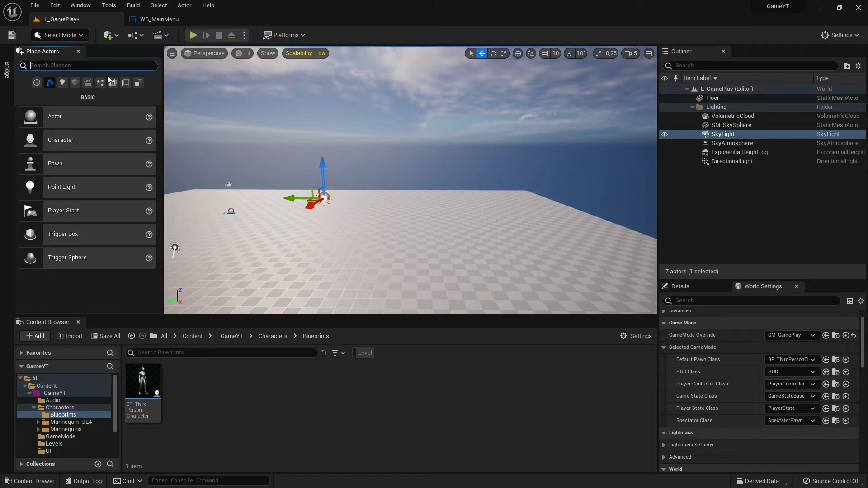
{"action": "type", "text": "play"}
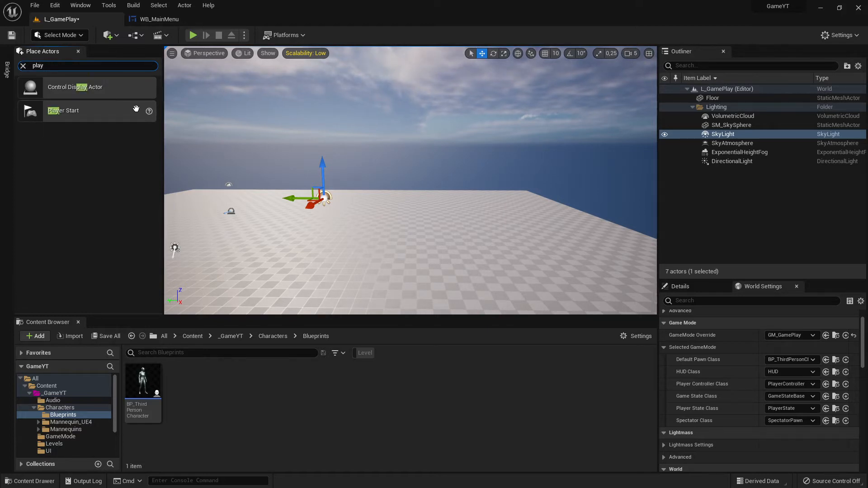
{"action": "left_click", "coordinate": [108, 35]}
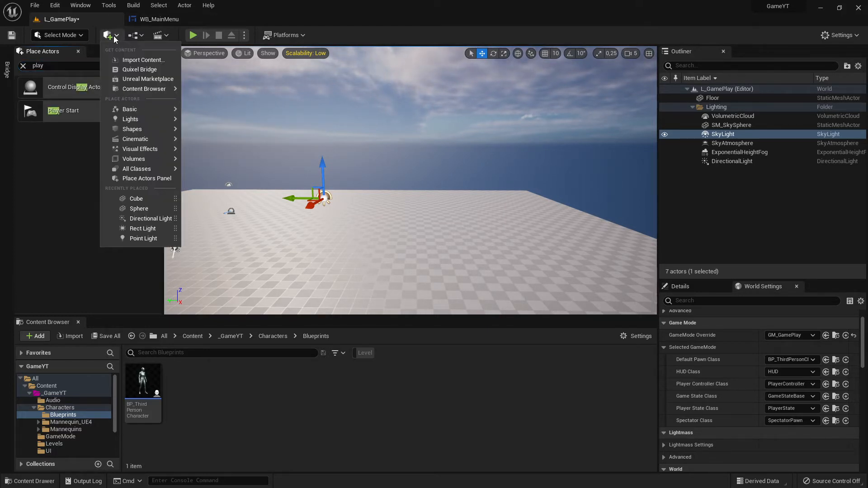
{"action": "mouse_move", "coordinate": [159, 129]}
{"action": "mouse_move", "coordinate": [154, 90]}
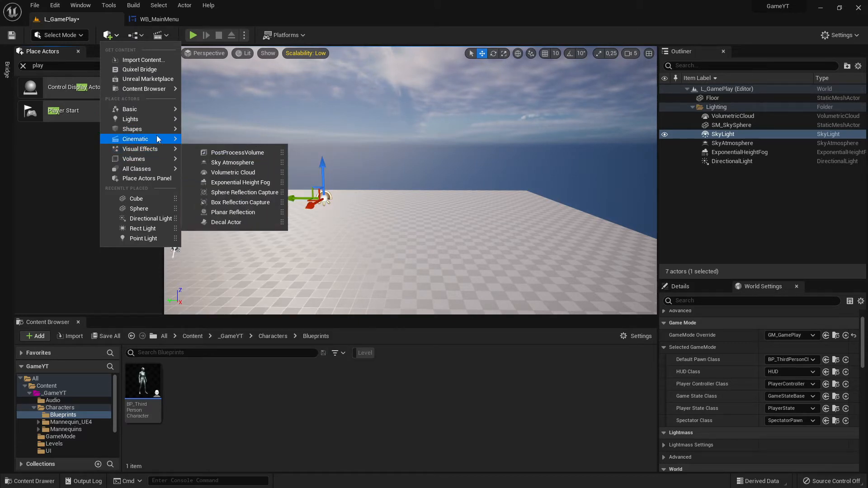
{"action": "mouse_move", "coordinate": [142, 108]}
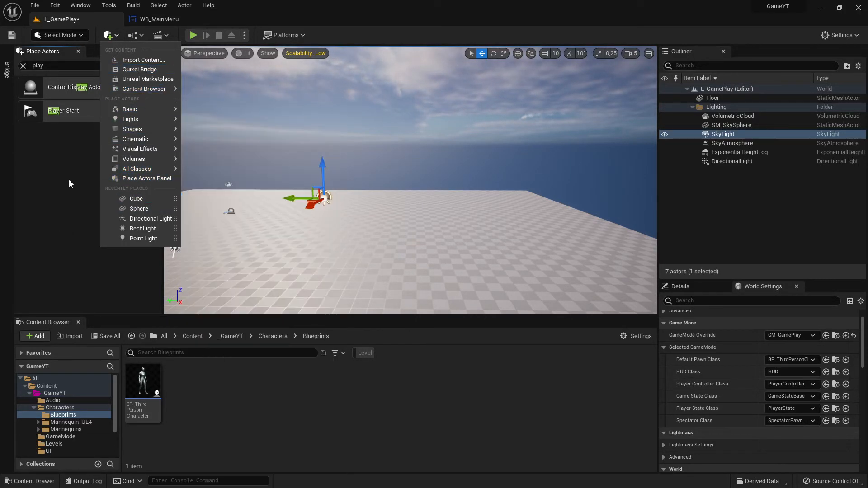
{"action": "left_click", "coordinate": [99, 100]}
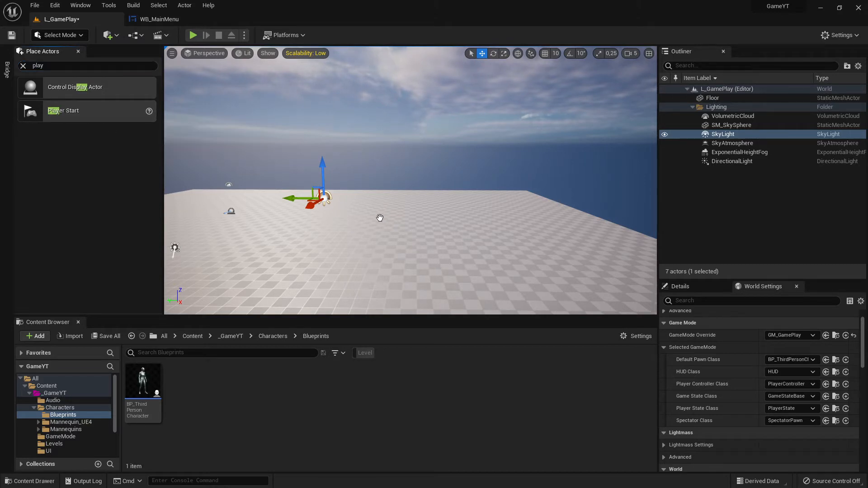
Step: Place a Player Start on the floor near the SkyLight and close Place Actors
{"action": "right_click_drag", "start_coordinate": [225, 126], "coordinate": [165, 139]}
{"action": "key", "text": "w"}
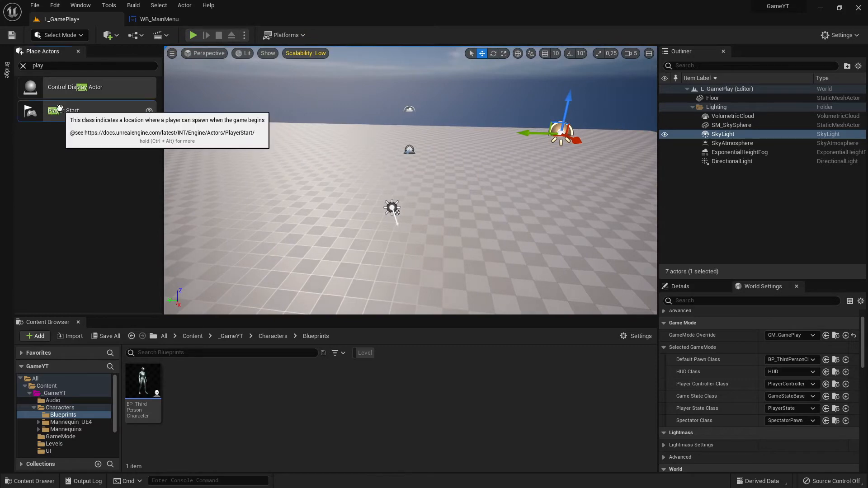
{"action": "left_click_drag", "start_coordinate": [63, 123], "coordinate": [410, 184]}
{"action": "left_click_drag", "start_coordinate": [492, 204], "coordinate": [491, 203]}
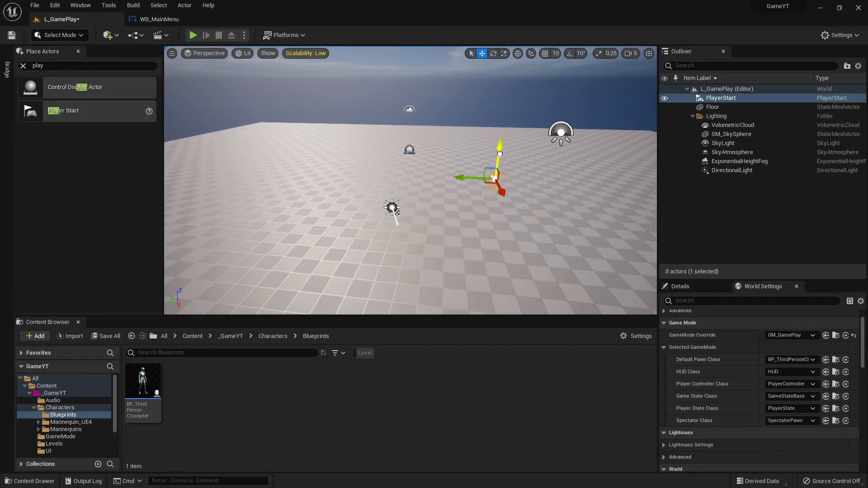
{"action": "left_click", "coordinate": [77, 51]}
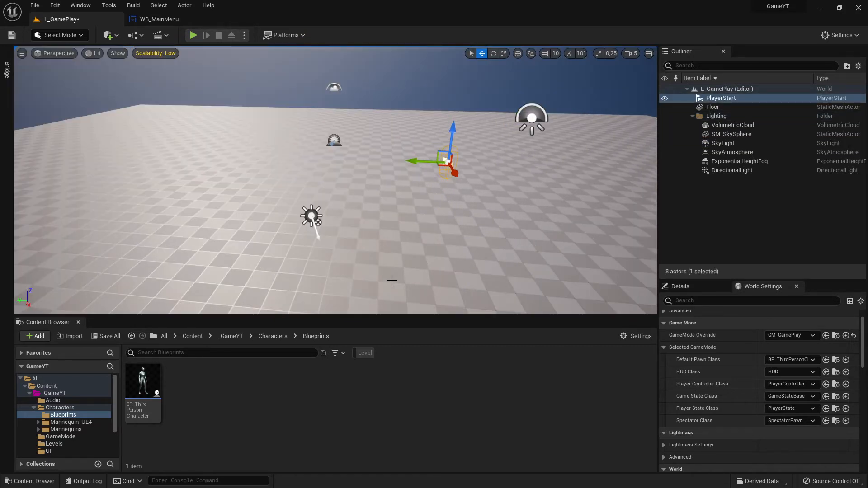
{"action": "right_click_drag", "start_coordinate": [391, 281], "coordinate": [346, 246]}
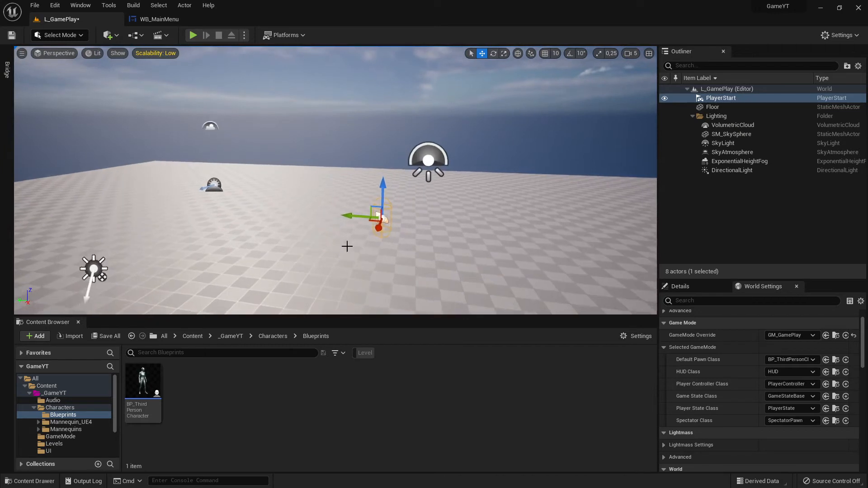
Step: Show the PlayerStart's details and review its General, Actor, LOD, Misc and Rendering properties
{"action": "left_click", "coordinate": [702, 284]}
{"action": "scroll", "coordinate": [817, 398], "scroll_direction": "up", "scroll_amount": 5}
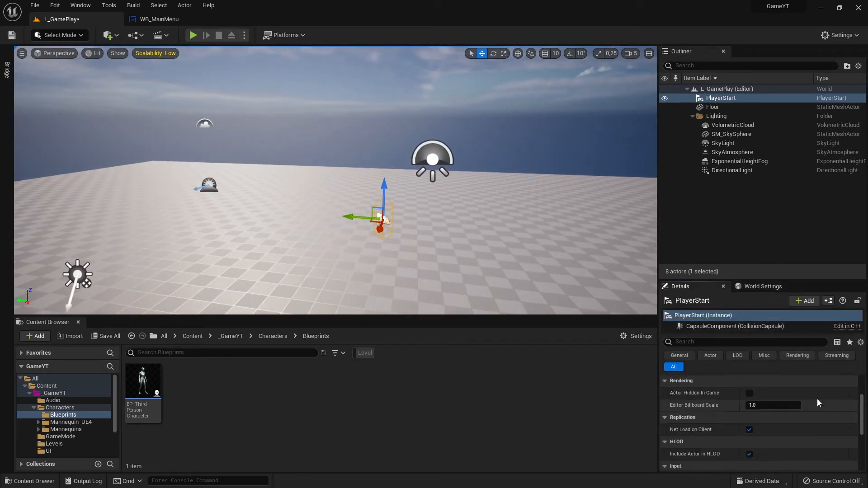
{"action": "left_click", "coordinate": [689, 357]}
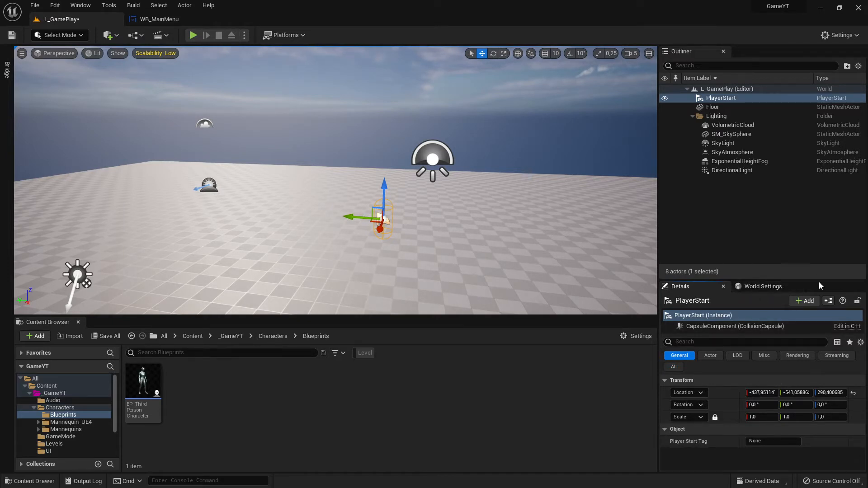
{"action": "left_click_drag", "start_coordinate": [818, 281], "coordinate": [816, 252]}
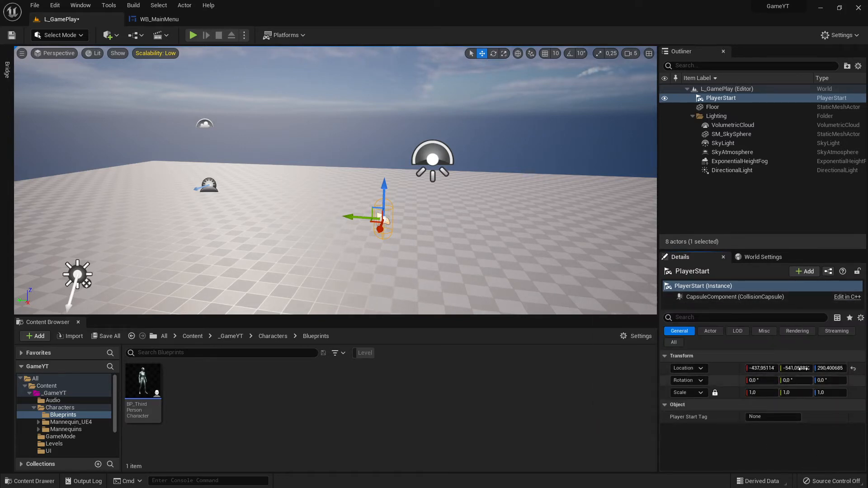
{"action": "left_click", "coordinate": [713, 332]}
{"action": "left_click", "coordinate": [739, 332]}
{"action": "left_click", "coordinate": [765, 333]}
{"action": "left_click", "coordinate": [792, 333]}
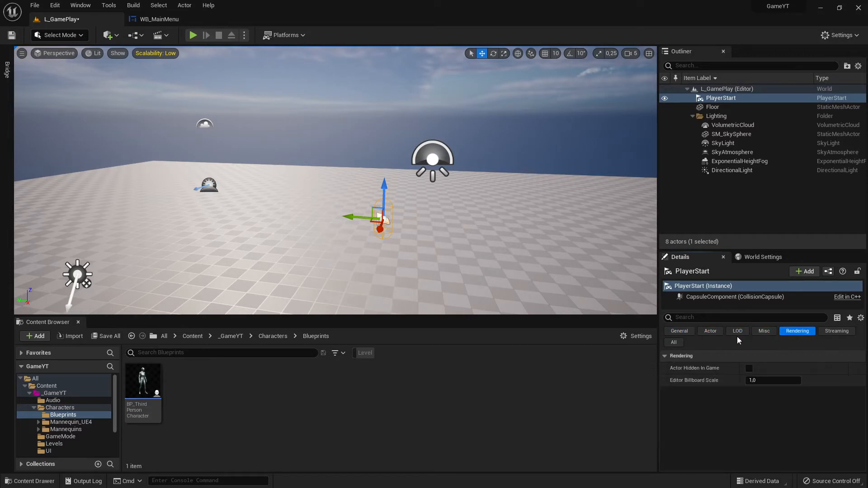
{"action": "left_click", "coordinate": [686, 332]}
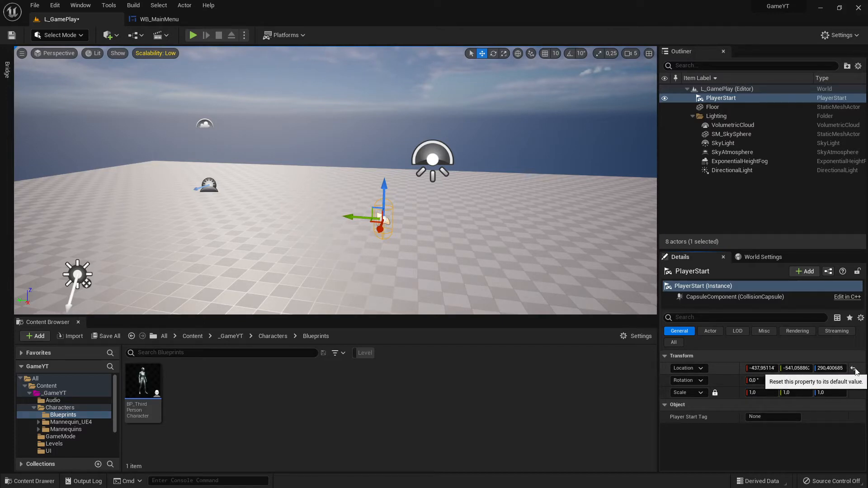
Step: Reset the PlayerStart's location to its default and raise it along Z above the floor
{"action": "left_click", "coordinate": [854, 370]}
{"action": "key", "text": "s"}
{"action": "right_click_drag", "start_coordinate": [456, 226], "coordinate": [402, 215]}
{"action": "key", "text": "s"}
{"action": "right_click_drag", "start_coordinate": [565, 122], "coordinate": [495, 145]}
{"action": "right_click_drag", "start_coordinate": [438, 222], "coordinate": [432, 205]}
{"action": "key", "text": "d"}
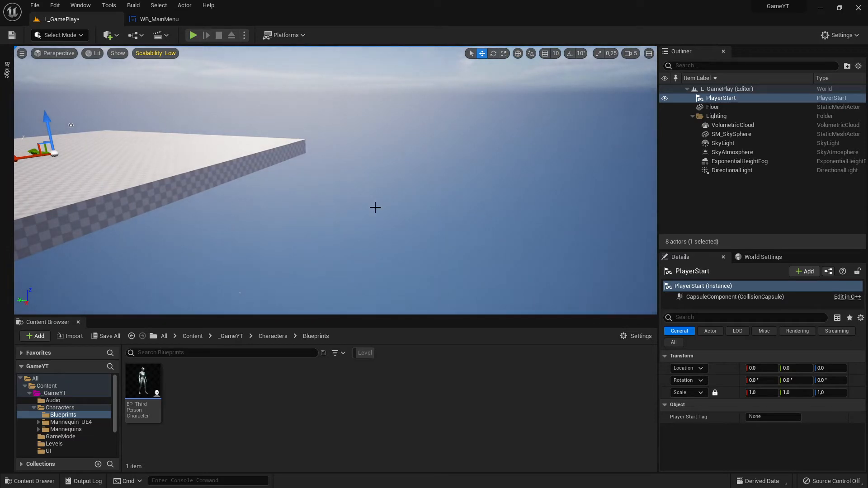
{"action": "right_click_drag", "start_coordinate": [130, 159], "coordinate": [71, 160]}
{"action": "key", "text": "a"}
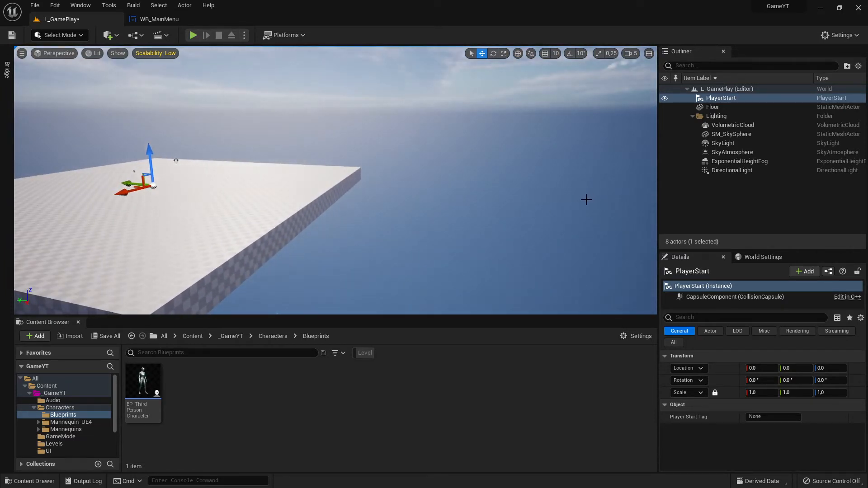
{"action": "right_click_drag", "start_coordinate": [402, 246], "coordinate": [446, 236]}
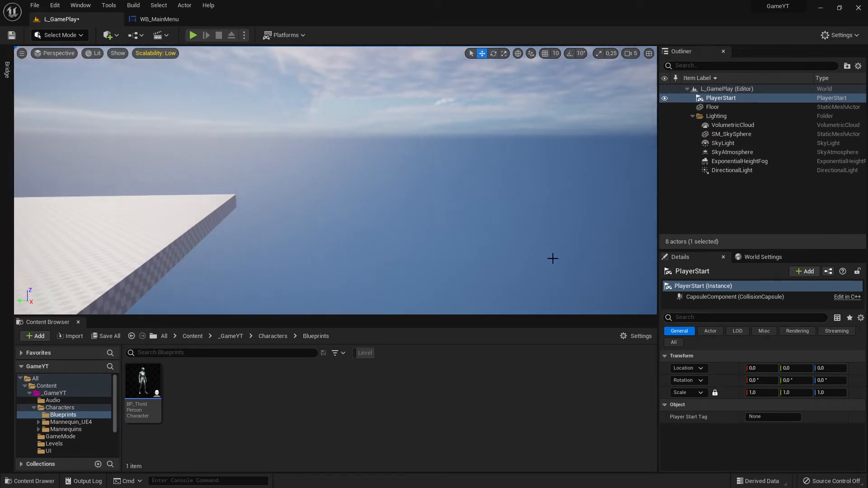
{"action": "right_click_drag", "start_coordinate": [523, 270], "coordinate": [427, 226]}
{"action": "key", "text": "w"}
{"action": "right_click_drag", "start_coordinate": [352, 174], "coordinate": [402, 213]}
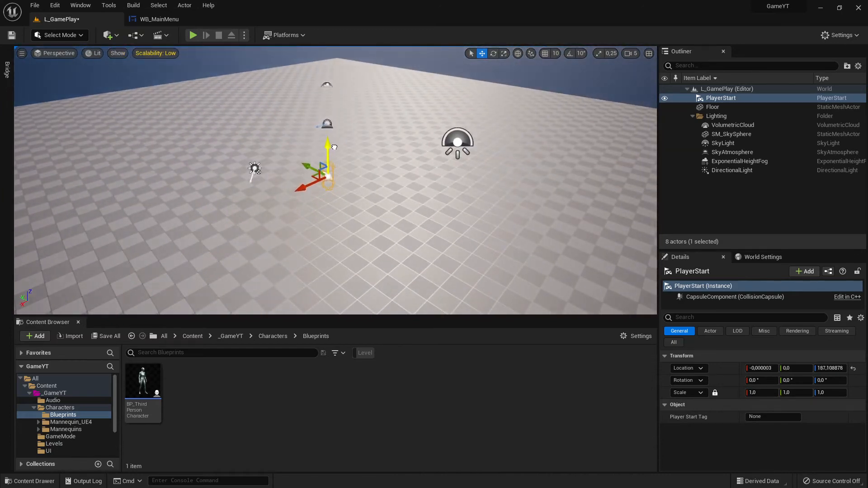
Step: Lower the PlayerStart to about 48 on Z, set the viewport camera speed to 3 and frame the PlayerStart
{"action": "right_click_drag", "start_coordinate": [350, 183], "coordinate": [427, 168]}
{"action": "left_click_drag", "start_coordinate": [356, 129], "coordinate": [366, 112]}
{"action": "right_click_drag", "start_coordinate": [400, 158], "coordinate": [322, 138]}
{"action": "left_click", "coordinate": [631, 53]}
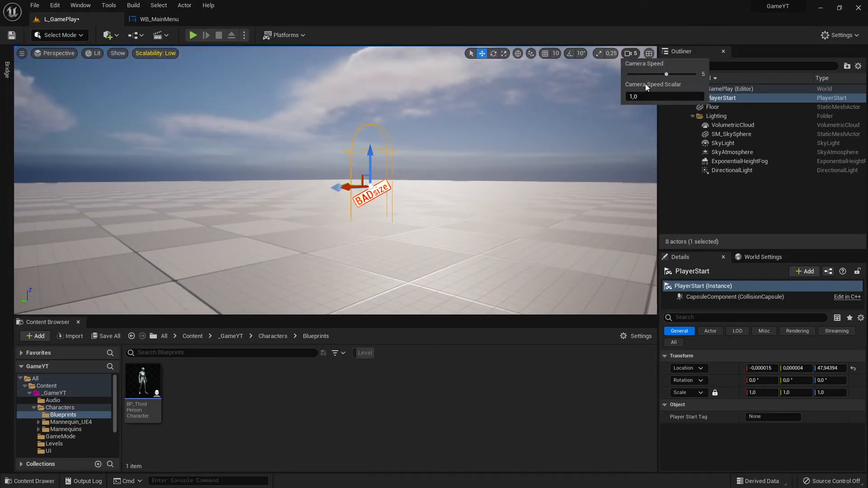
{"action": "mouse_move", "coordinate": [635, 115]}
{"action": "right_mouse_down"}
{"action": "mouse_move", "coordinate": [620, 110]}
{"action": "mouse_move", "coordinate": [630, 114]}
{"action": "right_mouse_up"}
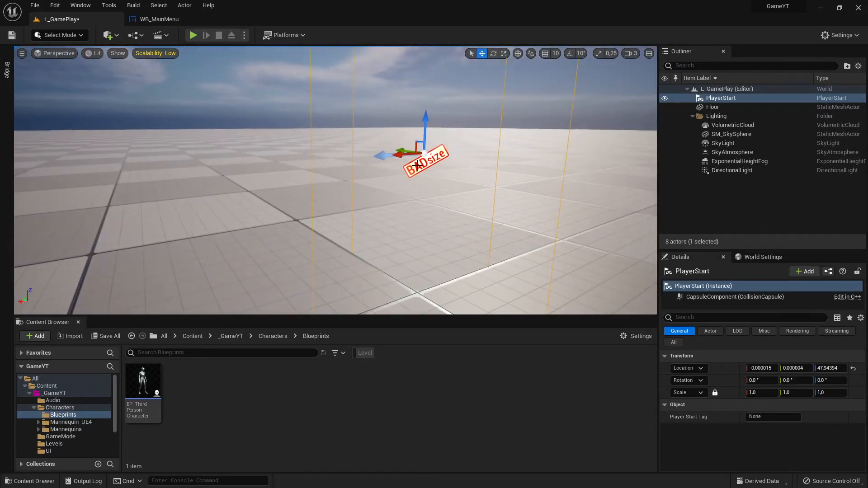
{"action": "key", "text": "f"}
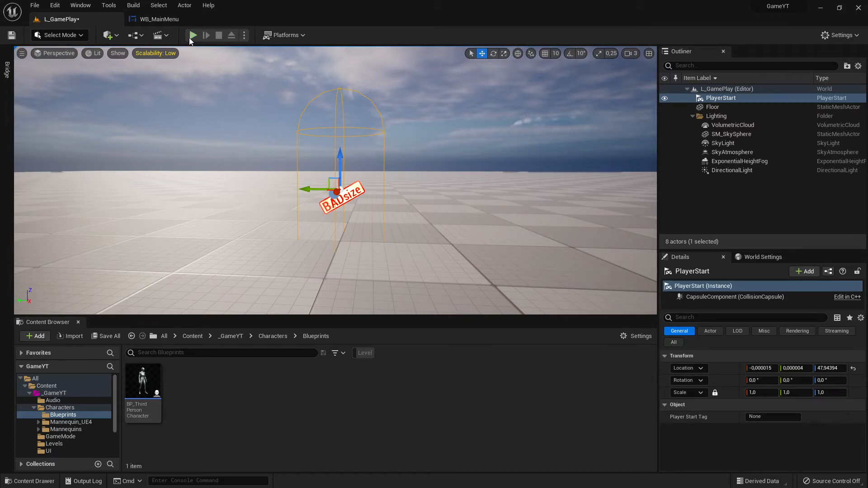
Step: Play L_GamePlay briefly to check where the character spawns, and stop the session
{"action": "left_click", "coordinate": [192, 36]}
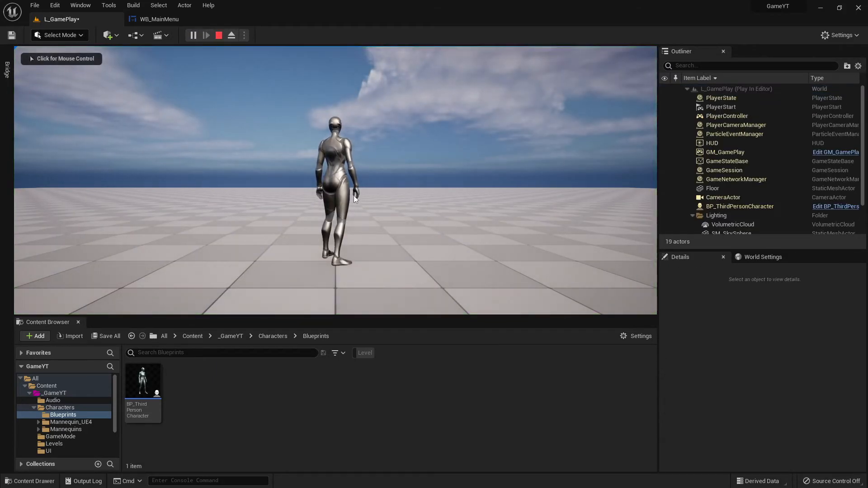
{"action": "key", "text": "Escape"}
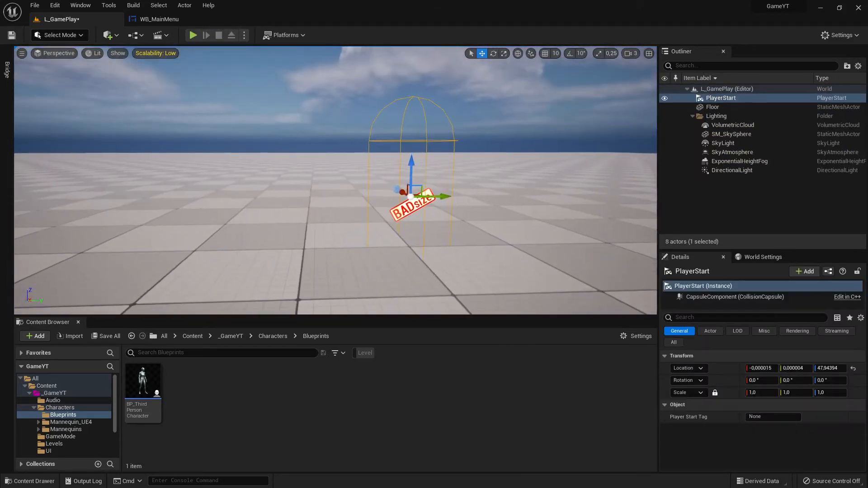
Step: Raise the PlayerStart to about 151 on Z and snap it down onto the floor
{"action": "right_click_drag", "start_coordinate": [335, 181], "coordinate": [396, 178]}
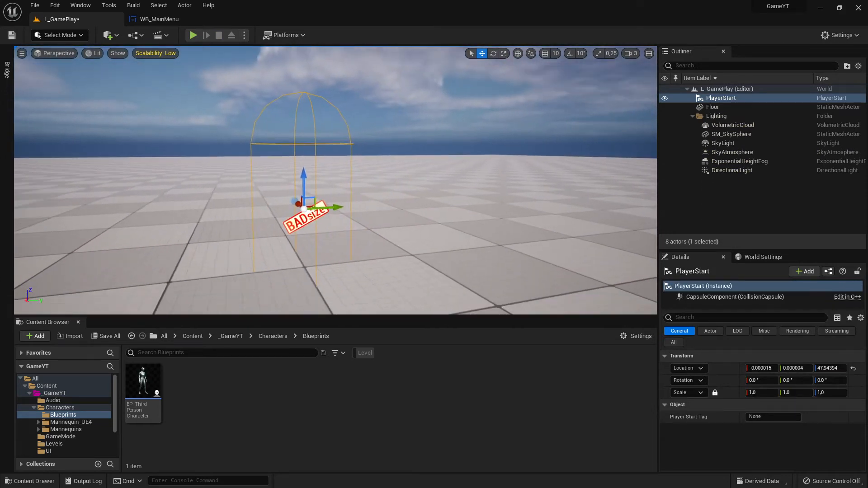
{"action": "right_click_drag", "start_coordinate": [354, 242], "coordinate": [373, 242]}
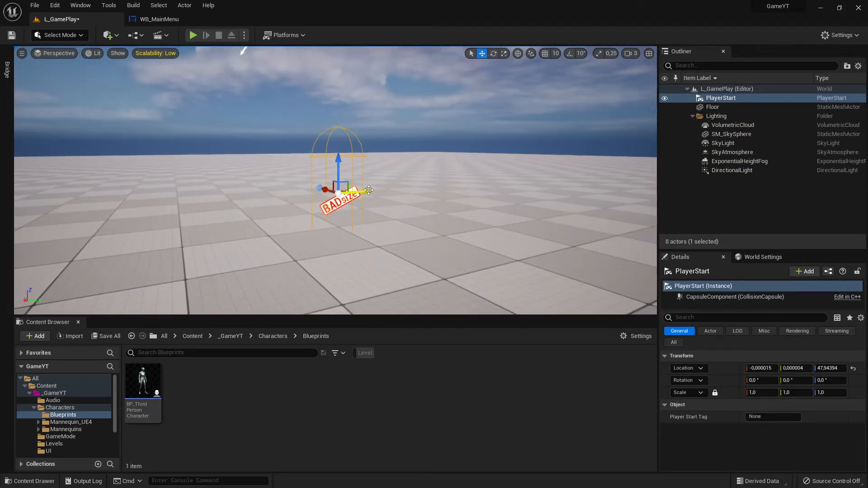
{"action": "mouse_move", "coordinate": [420, 174]}
{"action": "right_mouse_down"}
{"action": "mouse_move", "coordinate": [400, 194]}
{"action": "mouse_move", "coordinate": [425, 172]}
{"action": "right_mouse_up"}
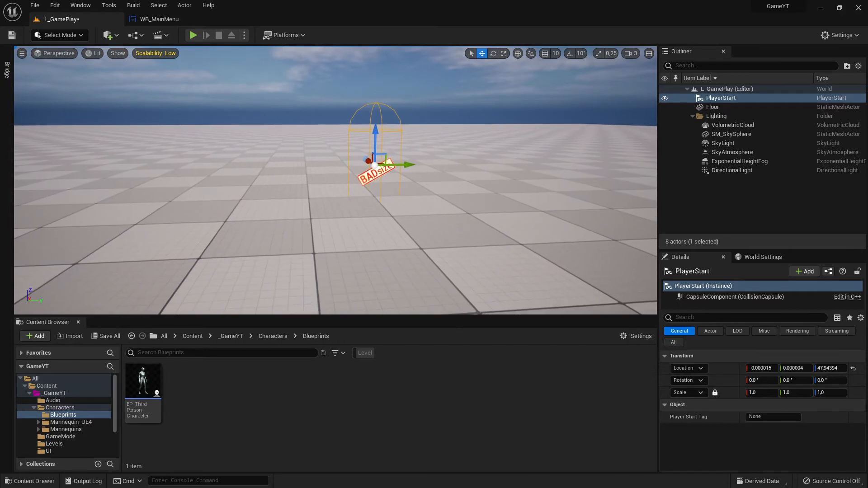
{"action": "right_click_drag", "start_coordinate": [388, 201], "coordinate": [375, 179]}
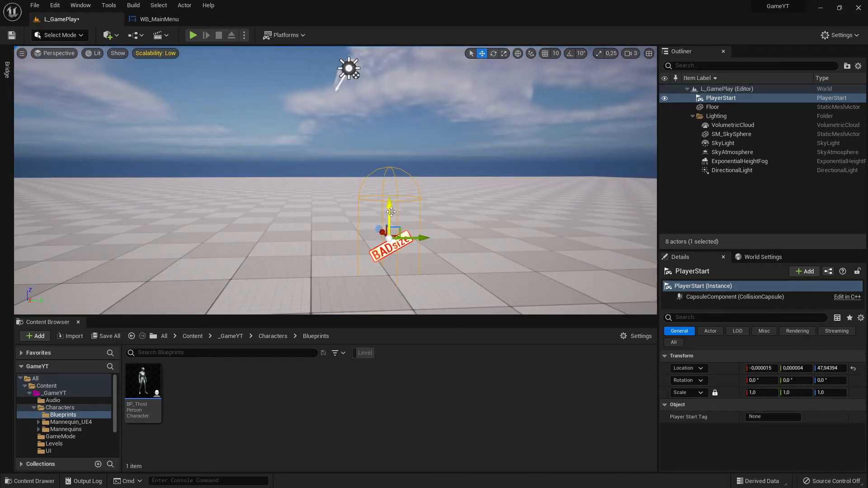
{"action": "left_click_drag", "start_coordinate": [391, 211], "coordinate": [404, 129]}
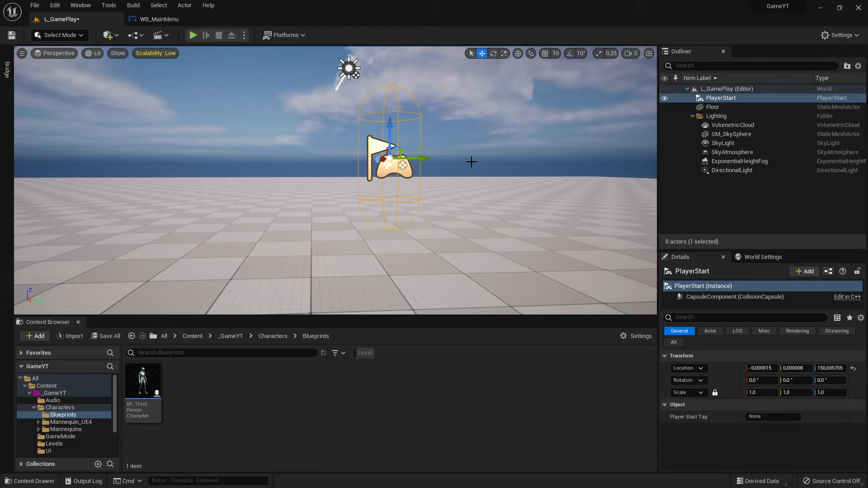
{"action": "key", "text": "End"}
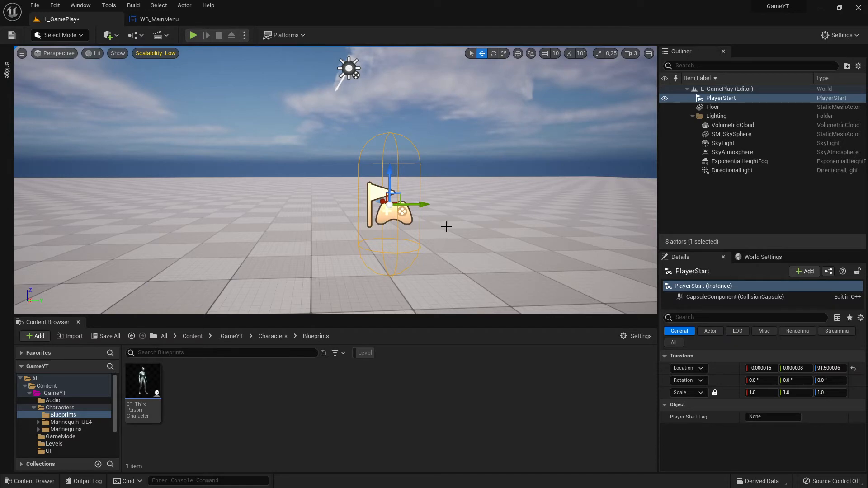
Step: Play L_GamePlay, run the third-person character around the floor in several directions, and stop the session
{"action": "right_click_drag", "start_coordinate": [447, 227], "coordinate": [468, 216]}
{"action": "key", "text": "a"}
{"action": "key", "text": "d"}
{"action": "key", "text": "a"}
{"action": "key", "text": "s"}
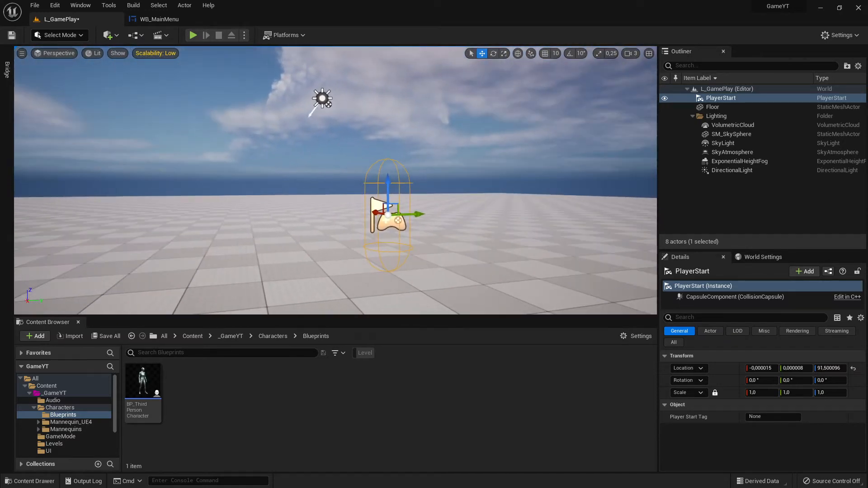
{"action": "left_click", "coordinate": [193, 35]}
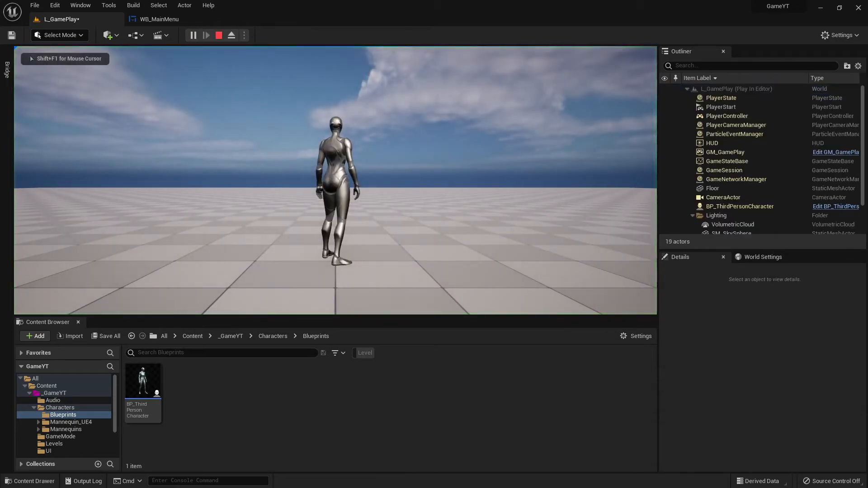
{"action": "key", "text": "d"}
{"action": "key", "text": "w"}
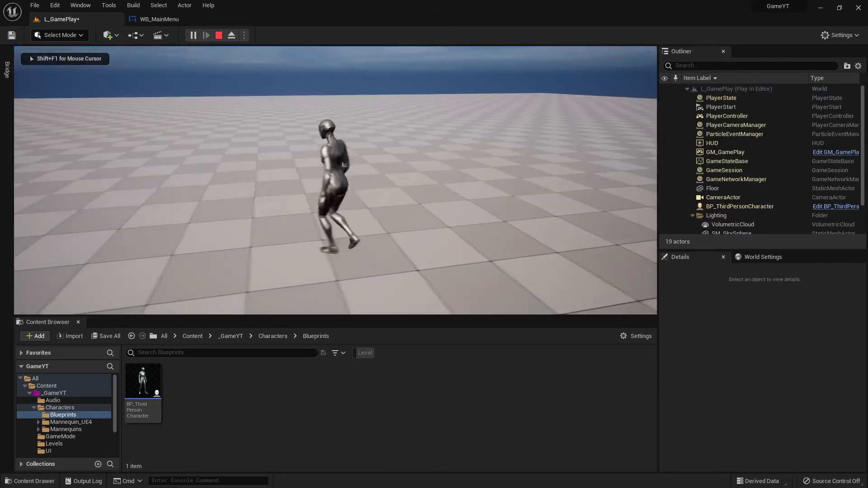
{"action": "key", "text": "a"}
{"action": "key", "text": "d"}
{"action": "key", "text": "w"}
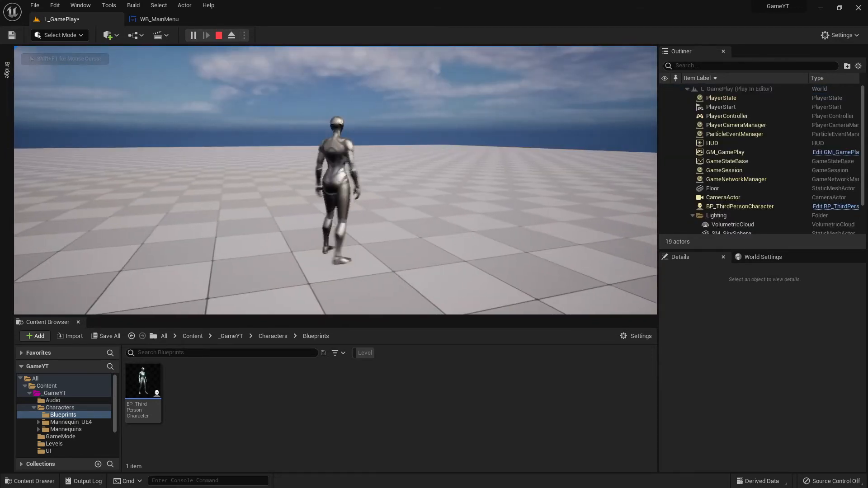
{"action": "key", "text": "a"}
{"action": "key", "text": "d"}
{"action": "key", "text": "w"}
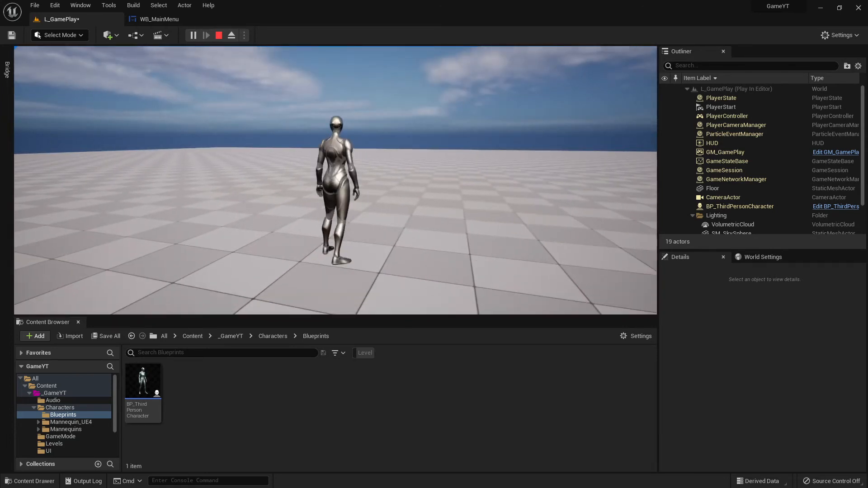
{"action": "key", "text": "Escape"}
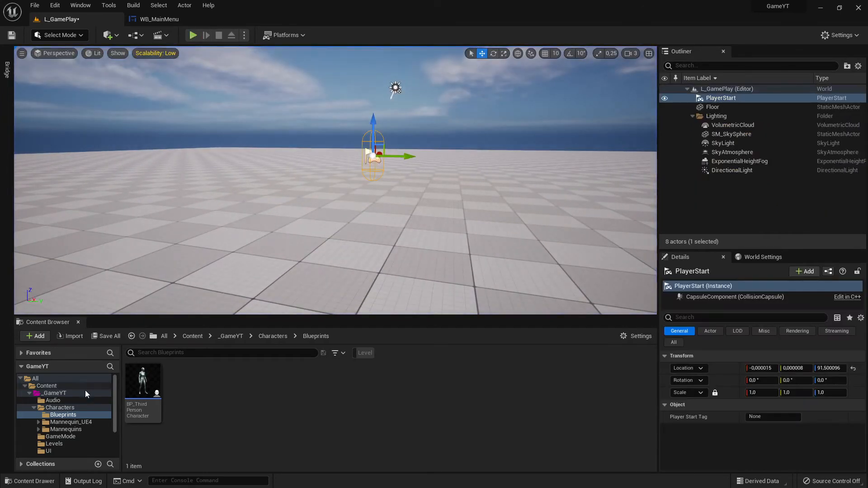
Step: Show the _GameYT Levels folder and save the modified GM_GamePlay and L_GamePlay assets
{"action": "left_click", "coordinate": [53, 392]}
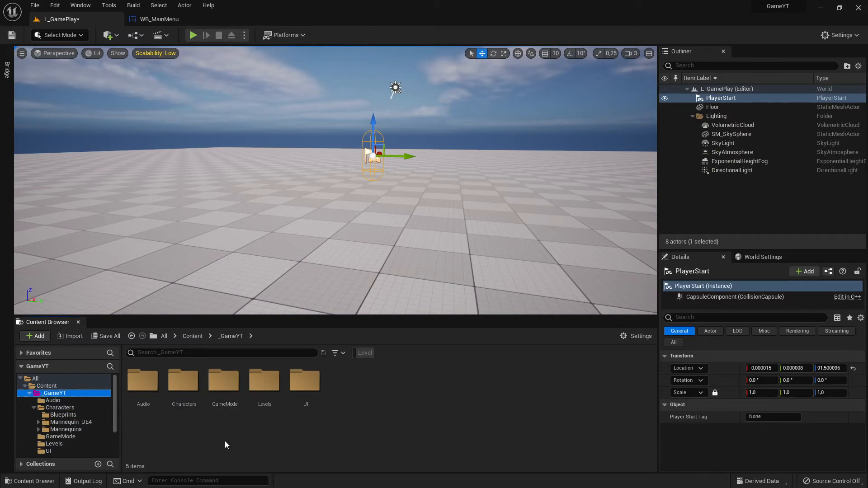
{"action": "double_click", "coordinate": [274, 402]}
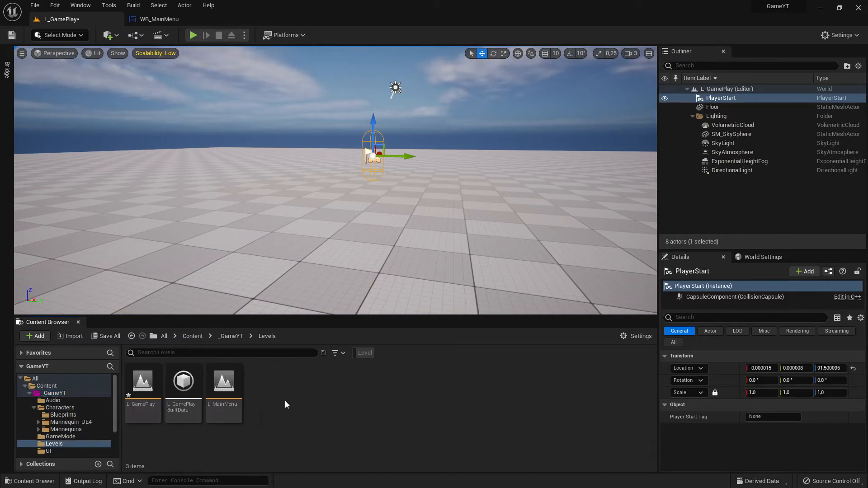
{"action": "left_click", "coordinate": [107, 336]}
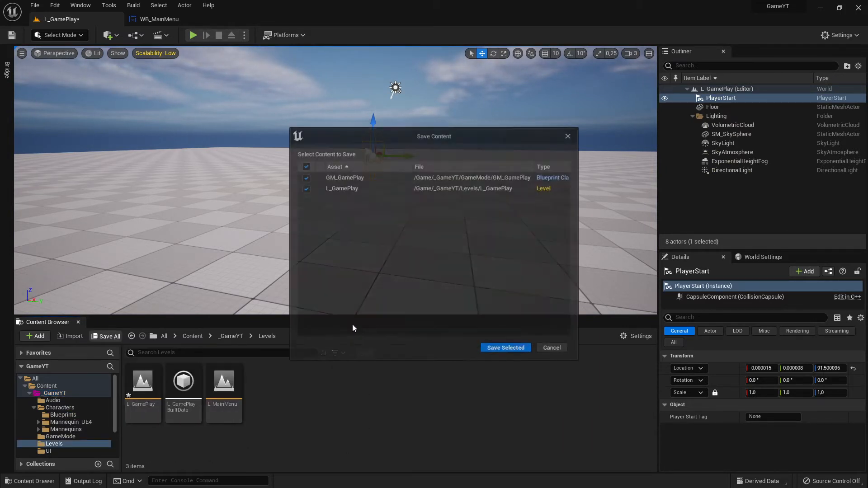
{"action": "left_click", "coordinate": [505, 348]}
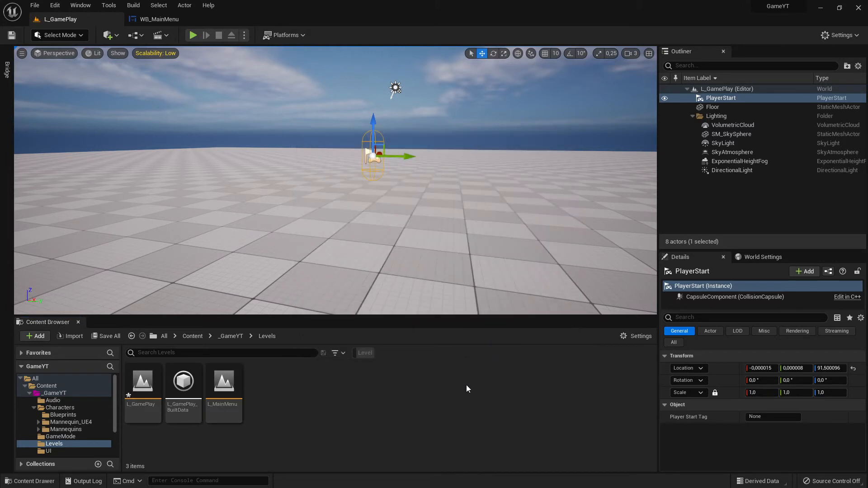
Step: Open the L_MainMenu level, play it, launch gameplay through the menu's Start option, and stop the session
{"action": "double_click", "coordinate": [224, 389]}
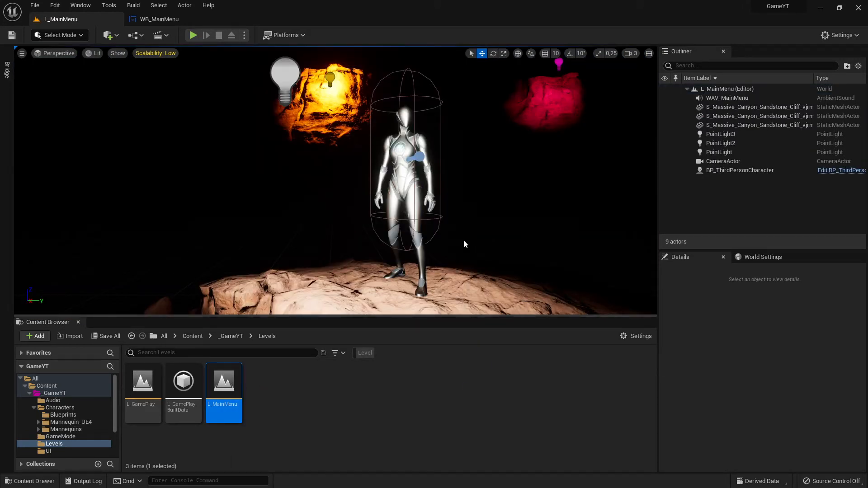
{"action": "left_click", "coordinate": [193, 35]}
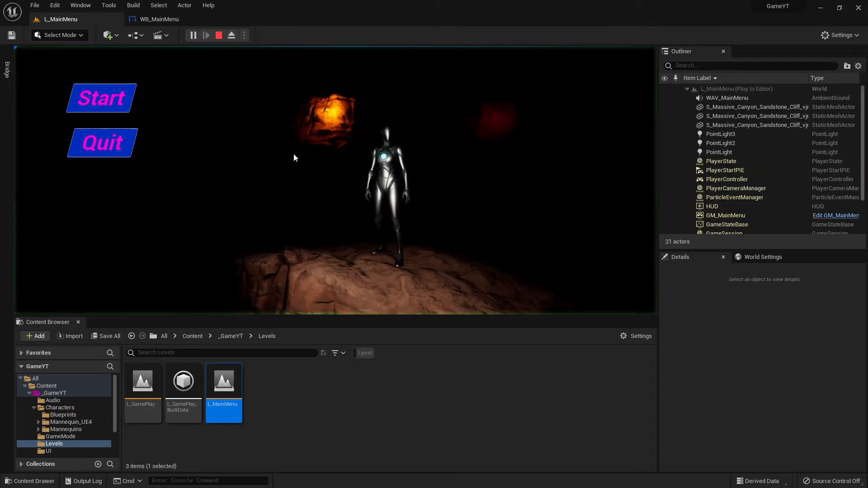
{"action": "left_click", "coordinate": [102, 98]}
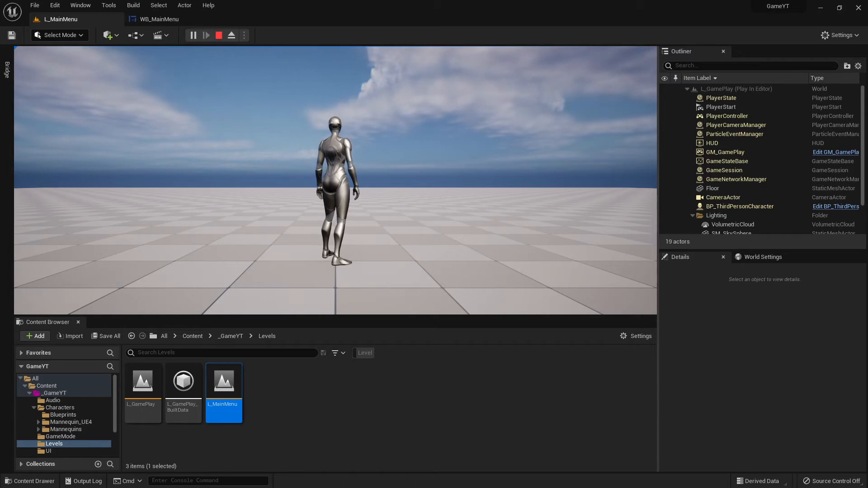
{"action": "key", "text": "Escape"}
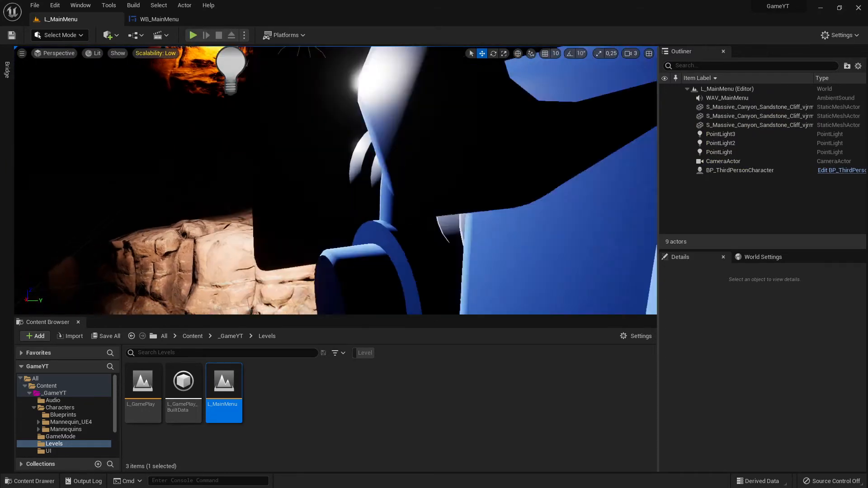
{"action": "right_click_drag", "start_coordinate": [335, 181], "coordinate": [372, 177]}
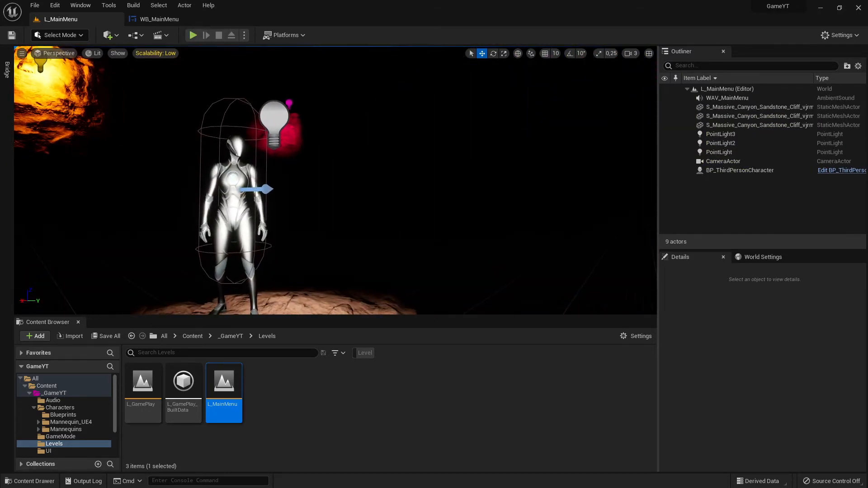
Step: Review the WB_MainMenu event graph, then return to L_MainMenu and show its World Settings
{"action": "left_click", "coordinate": [159, 19]}
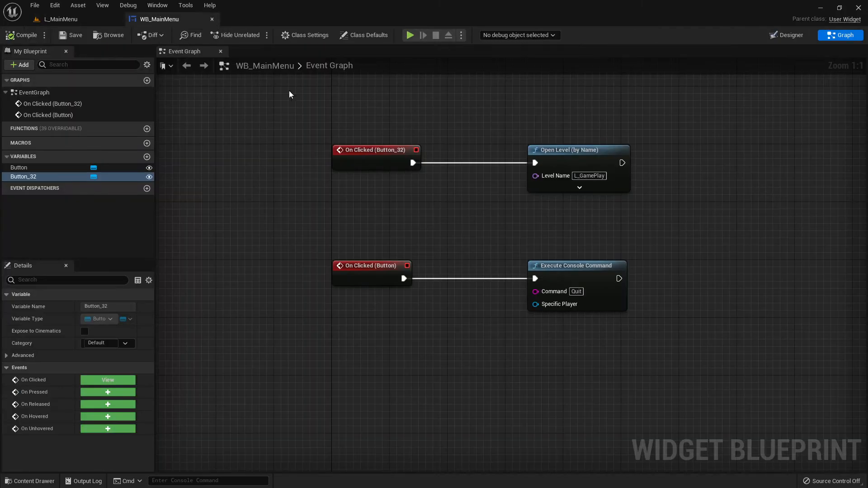
{"action": "left_click", "coordinate": [75, 18]}
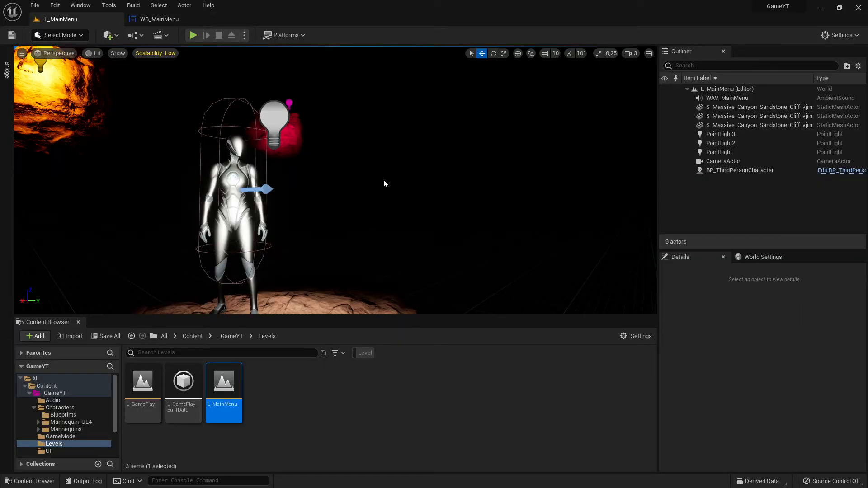
{"action": "mouse_move", "coordinate": [371, 173]}
{"action": "right_mouse_down"}
{"action": "mouse_move", "coordinate": [348, 164]}
{"action": "mouse_move", "coordinate": [371, 172]}
{"action": "right_mouse_up"}
{"action": "left_click", "coordinate": [763, 257]}
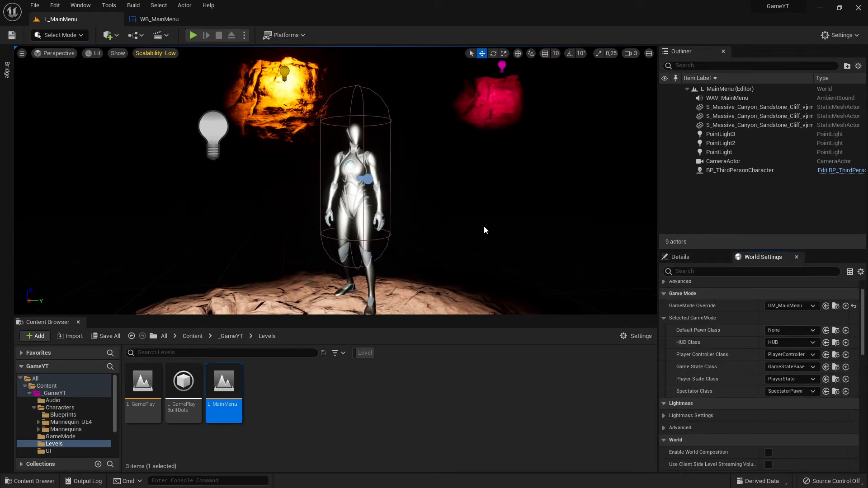
Step: Open the L_GamePlay level, play it, run the third-person character around the floor, and stop the session
{"action": "double_click", "coordinate": [146, 385]}
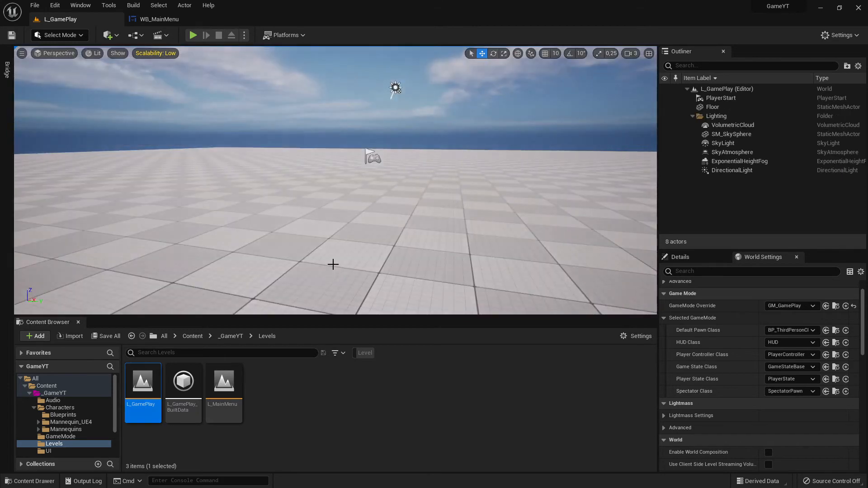
{"action": "right_click_drag", "start_coordinate": [333, 264], "coordinate": [355, 253]}
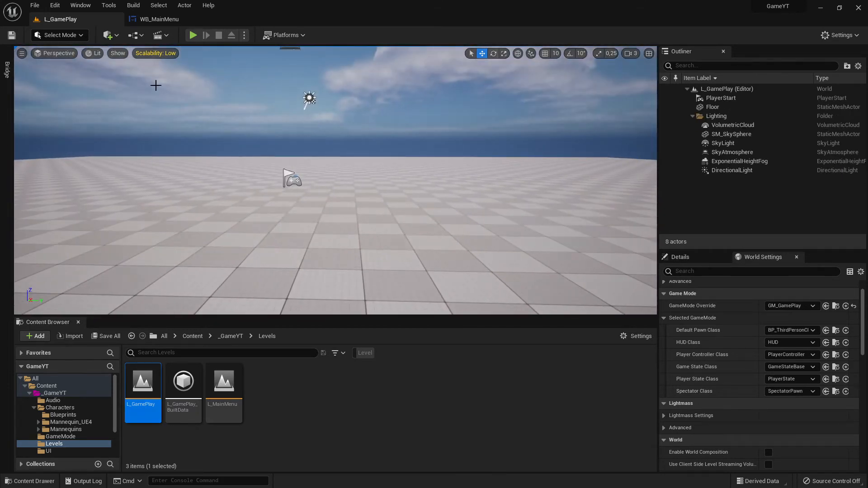
{"action": "left_click", "coordinate": [192, 34]}
{"action": "left_click", "coordinate": [326, 180]}
{"action": "key", "text": "d"}
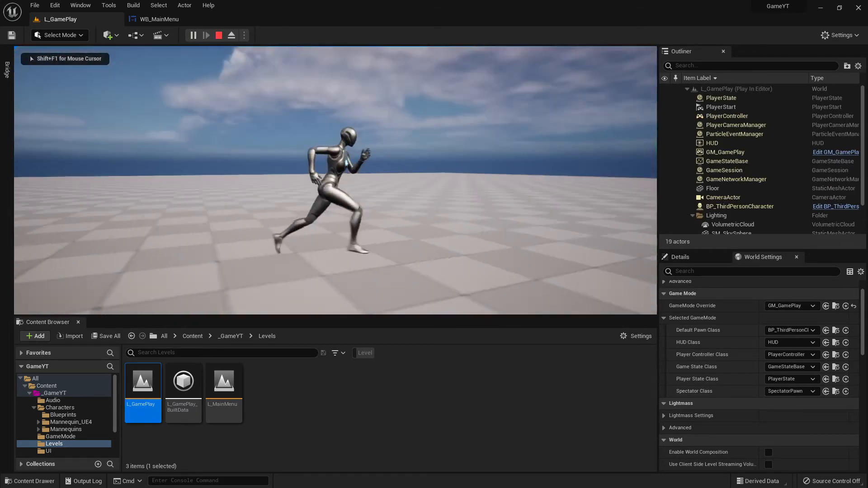
{"action": "key", "text": "w"}
{"action": "key", "text": "a"}
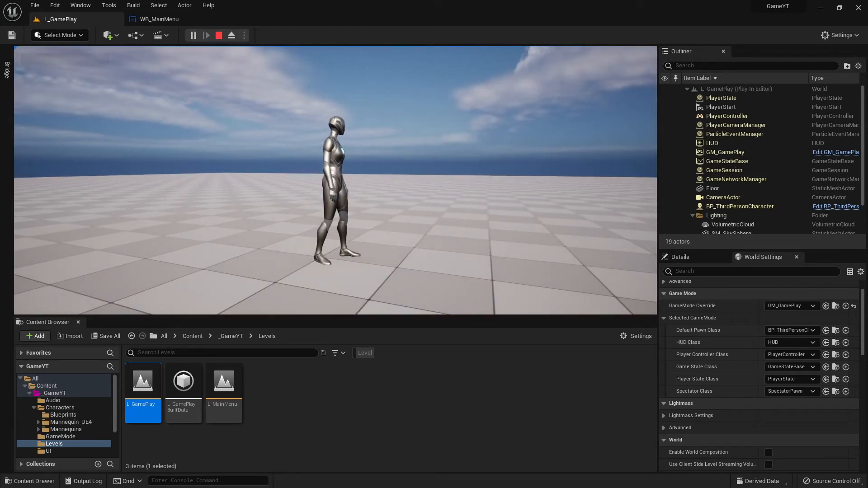
{"action": "key", "text": "Escape"}
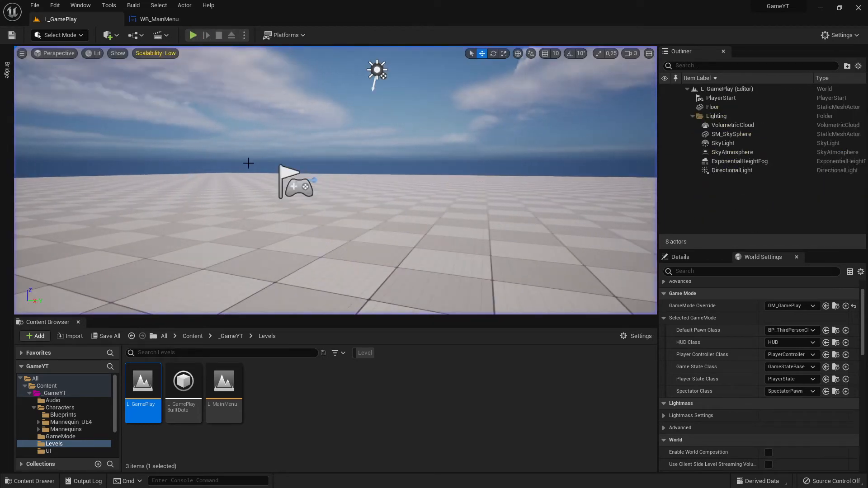
Step: Reopen L_MainMenu, play it, enter gameplay with the Start button, and stop the session
{"action": "double_click", "coordinate": [223, 384]}
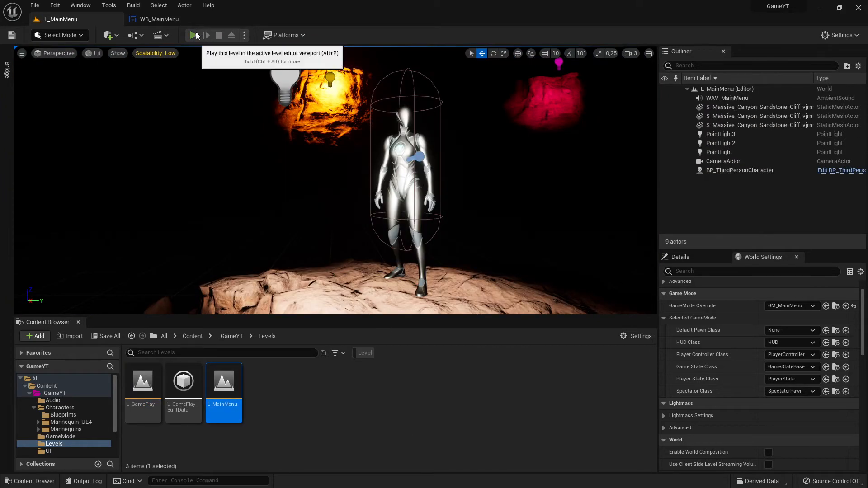
{"action": "left_click", "coordinate": [193, 35]}
{"action": "left_click", "coordinate": [123, 105]}
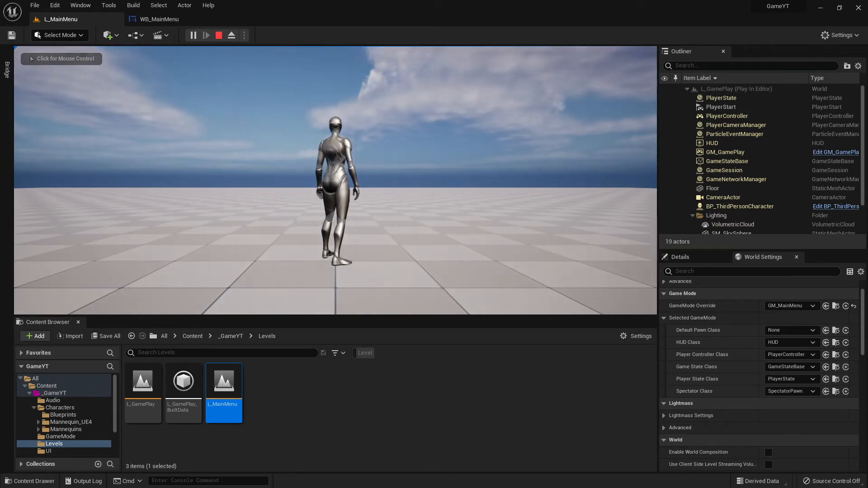
{"action": "key", "text": "Escape"}
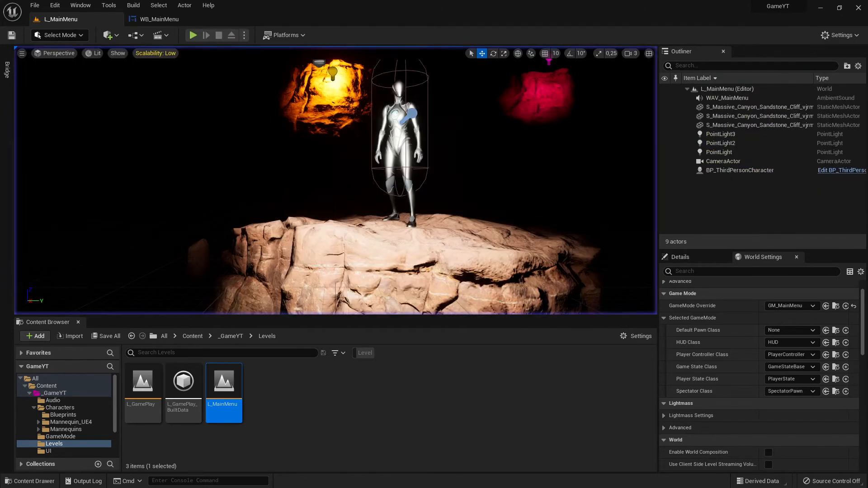
Step: Examine how WB_MainMenu's Start and Quit buttons in the designer correspond to the click events in its event graph
{"action": "left_click", "coordinate": [145, 20]}
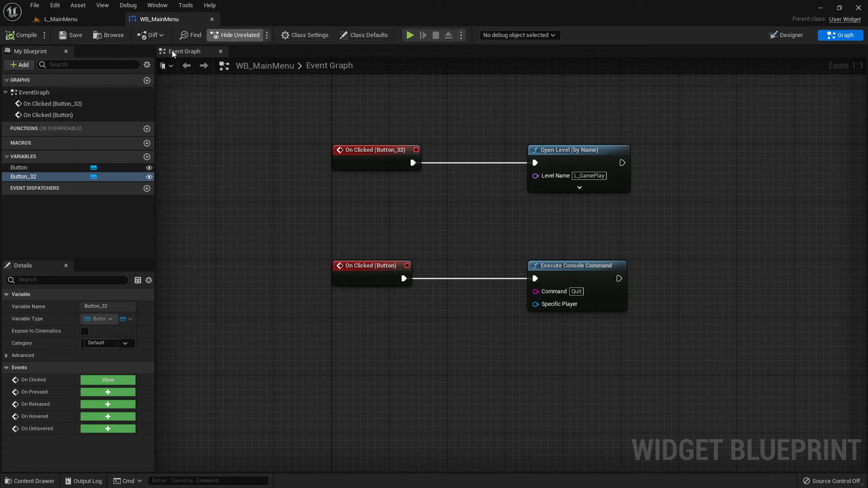
{"action": "left_click", "coordinate": [786, 35]}
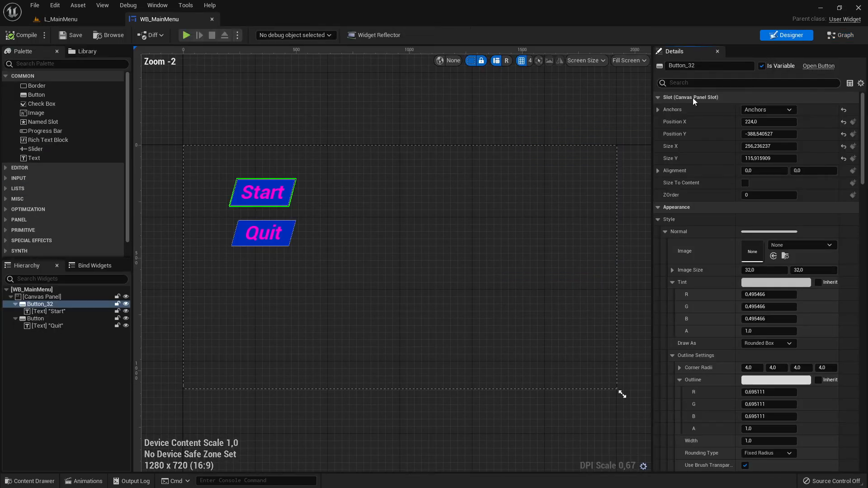
{"action": "left_click", "coordinate": [484, 225]}
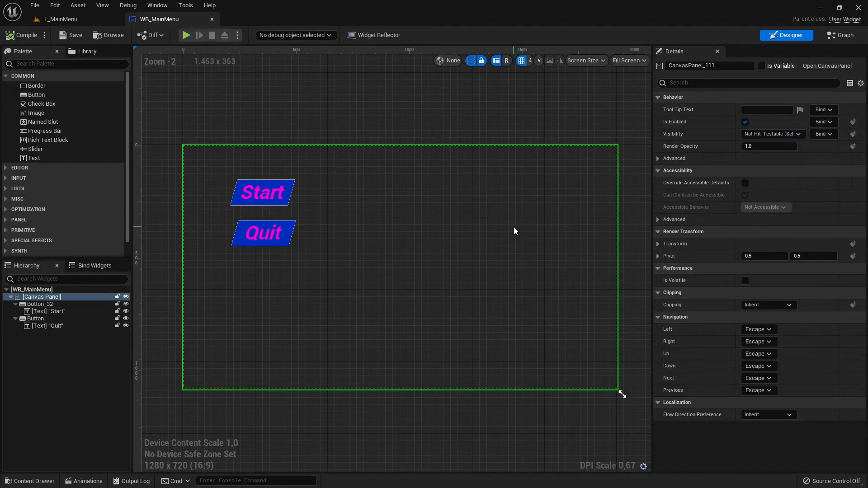
{"action": "left_click", "coordinate": [831, 38]}
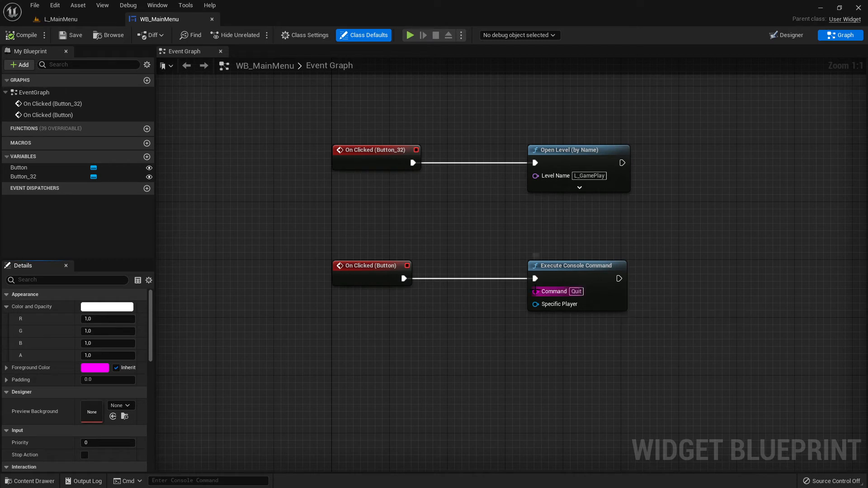
{"action": "right_click_drag", "start_coordinate": [553, 284], "coordinate": [478, 265]}
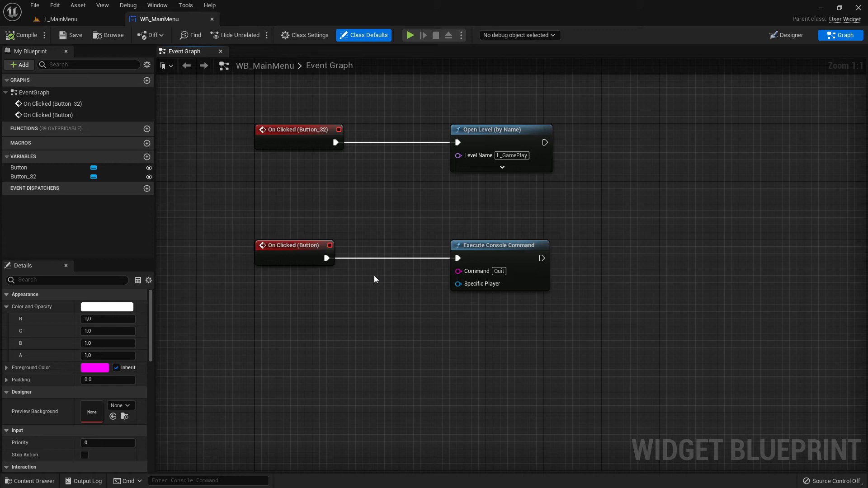
{"action": "left_click", "coordinate": [787, 36]}
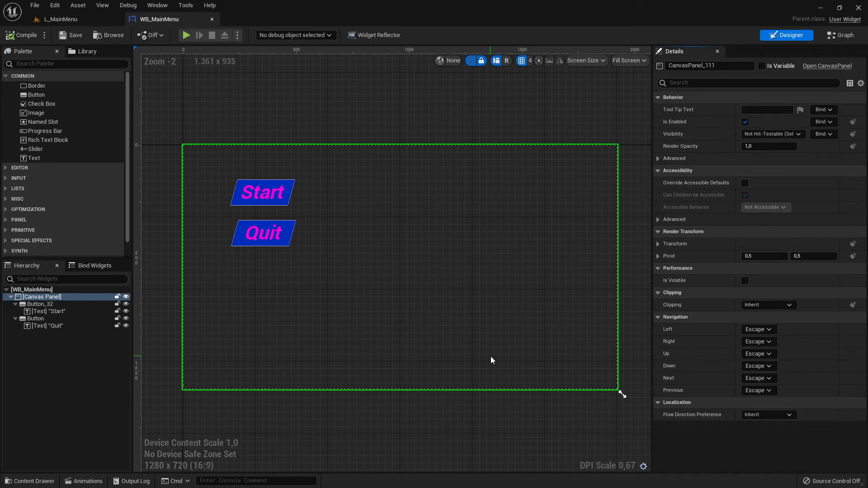
{"action": "left_click", "coordinate": [291, 190]}
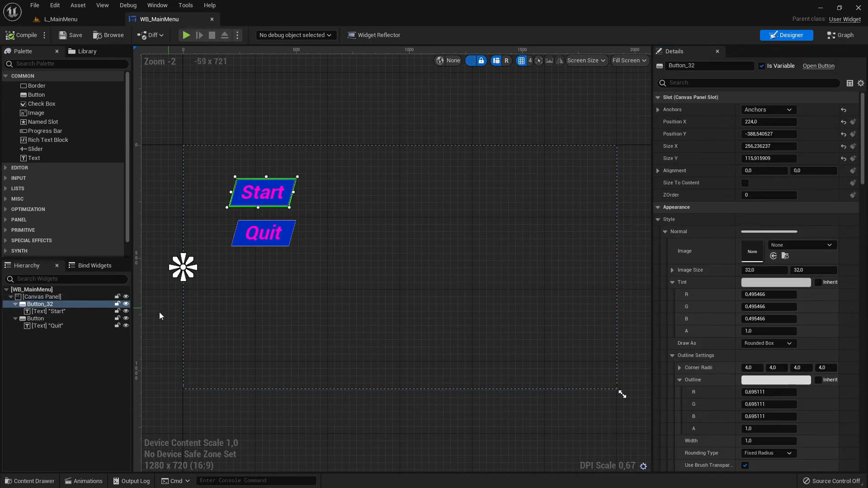
{"action": "left_click", "coordinate": [56, 306]}
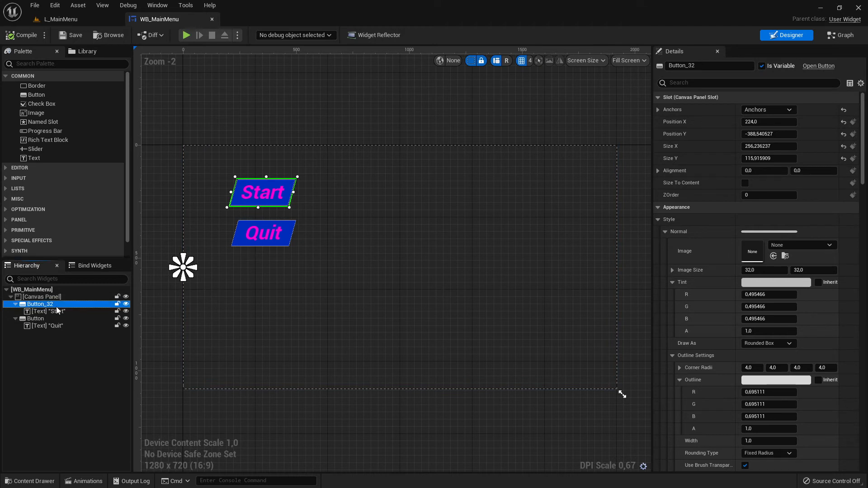
{"action": "left_click", "coordinate": [841, 36]}
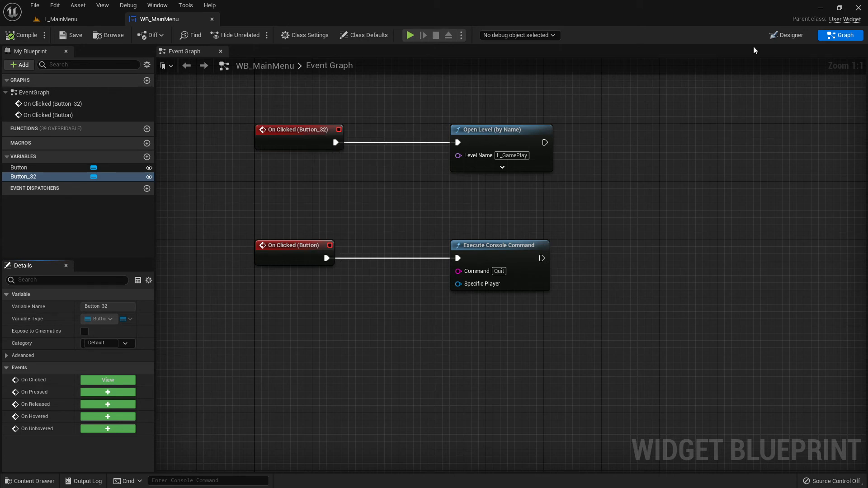
Step: Rename the Start button widget in the WB_MainMenu designer as Bnt_Start
{"action": "left_click", "coordinate": [786, 34]}
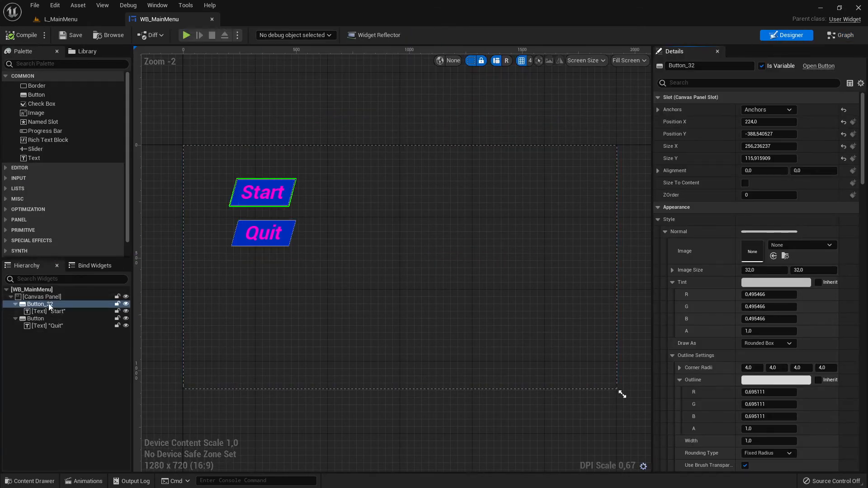
{"action": "key", "text": "F2"}
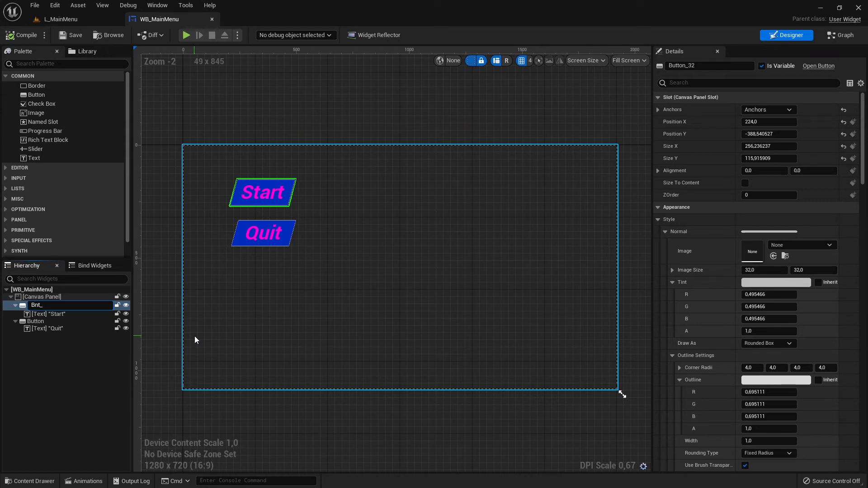
{"action": "type", "text": "Bnt_Start"}
{"action": "key", "text": "Return"}
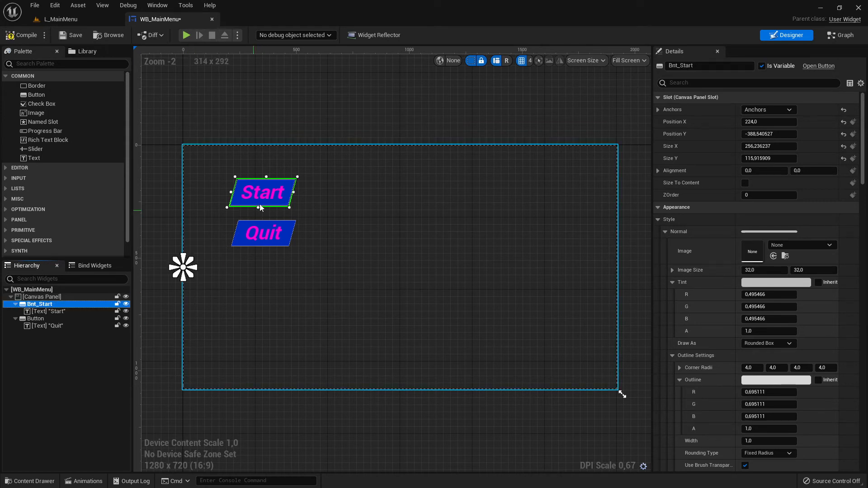
Step: Rename the Quit button widget as Btn_Quit and compile the WB_MainMenu widget blueprint
{"action": "left_click", "coordinate": [53, 319]}
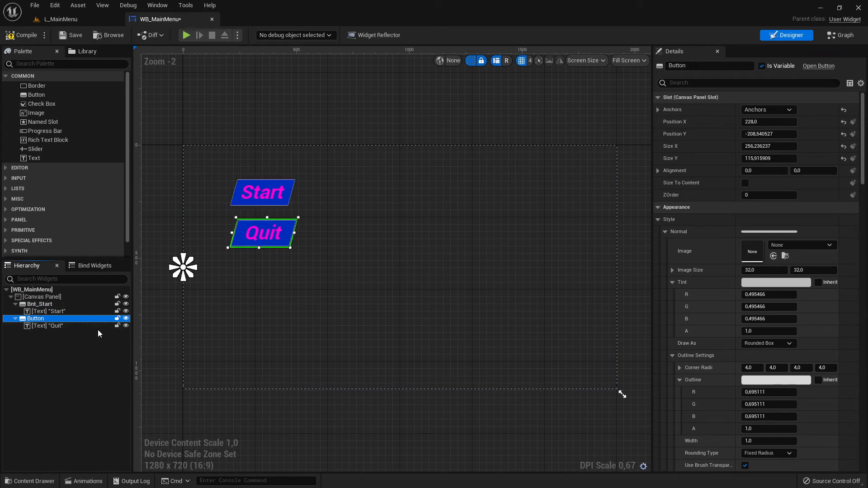
{"action": "key", "text": "F2"}
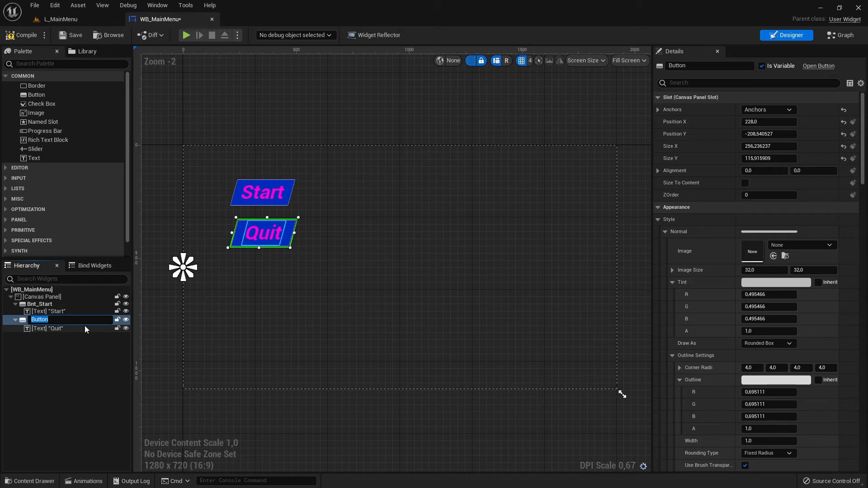
{"action": "type", "text": "Btn_Quit"}
{"action": "key", "text": "Return"}
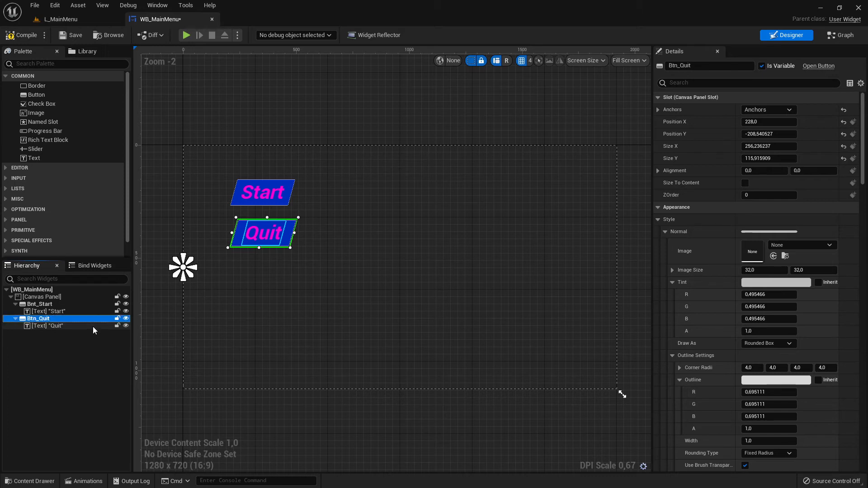
{"action": "left_click", "coordinate": [21, 35]}
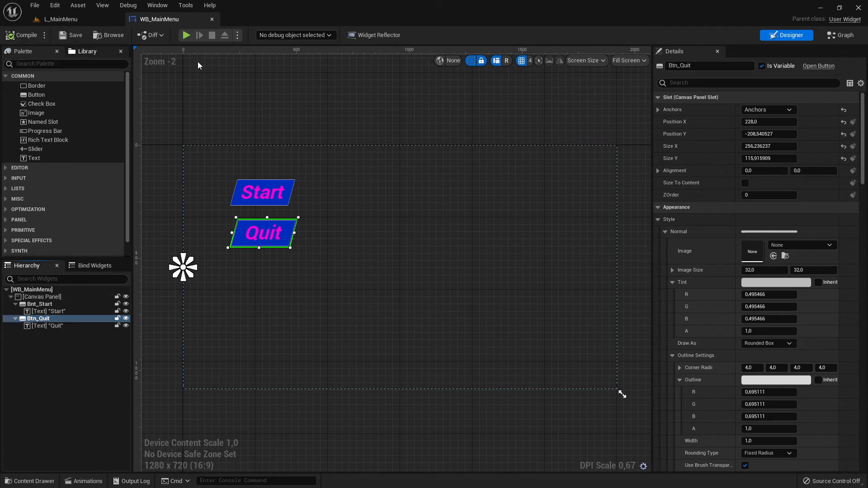
Step: Check the click events of the renamed Start and Quit buttons in the event graph, then return to the L_MainMenu level
{"action": "left_click", "coordinate": [841, 36]}
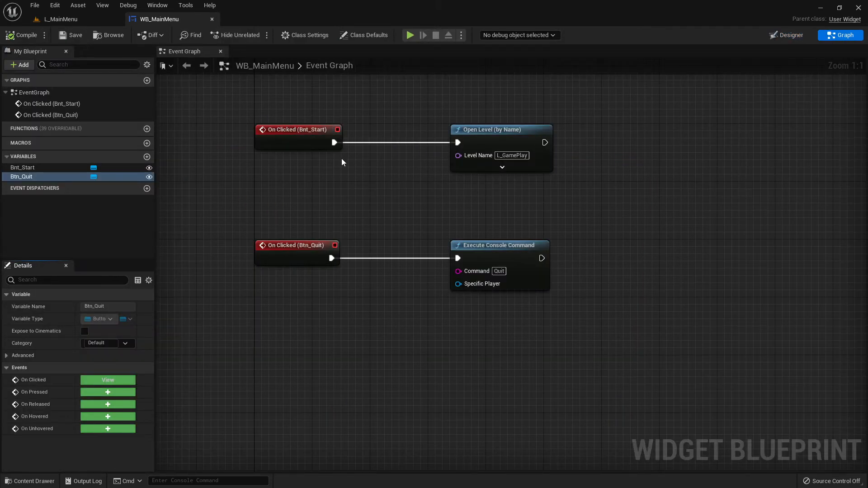
{"action": "right_click_drag", "start_coordinate": [341, 170], "coordinate": [360, 273]}
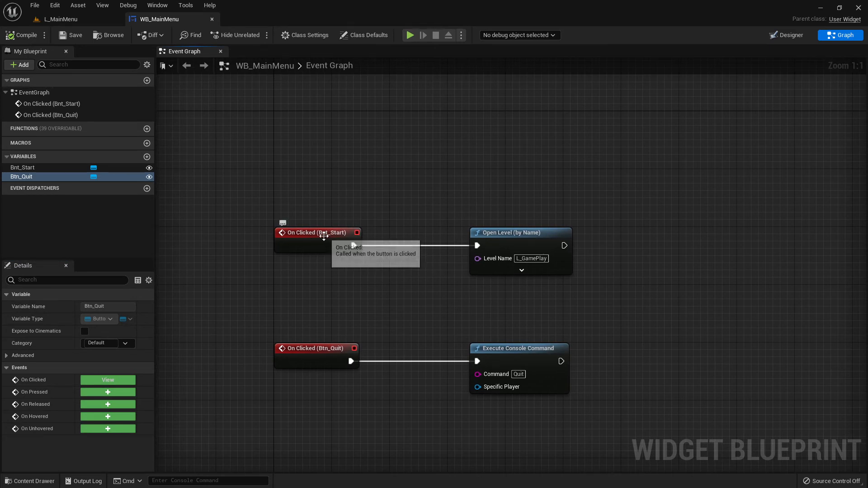
{"action": "left_click", "coordinate": [324, 232]}
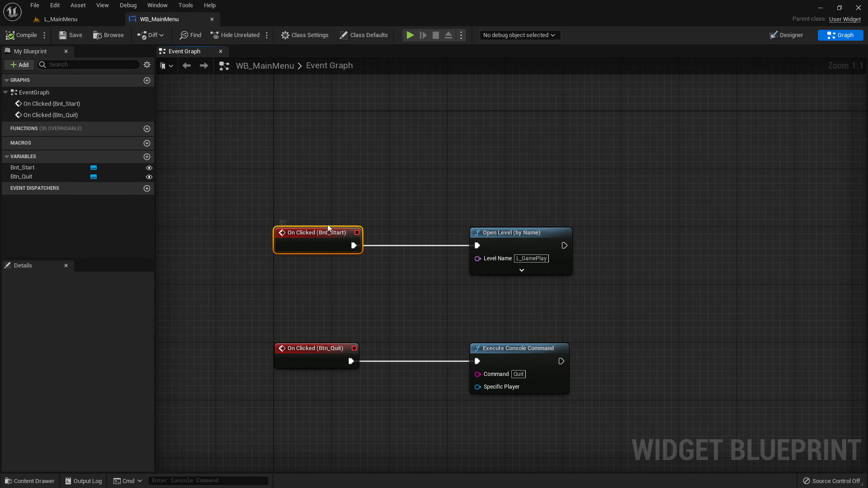
{"action": "left_click", "coordinate": [333, 350]}
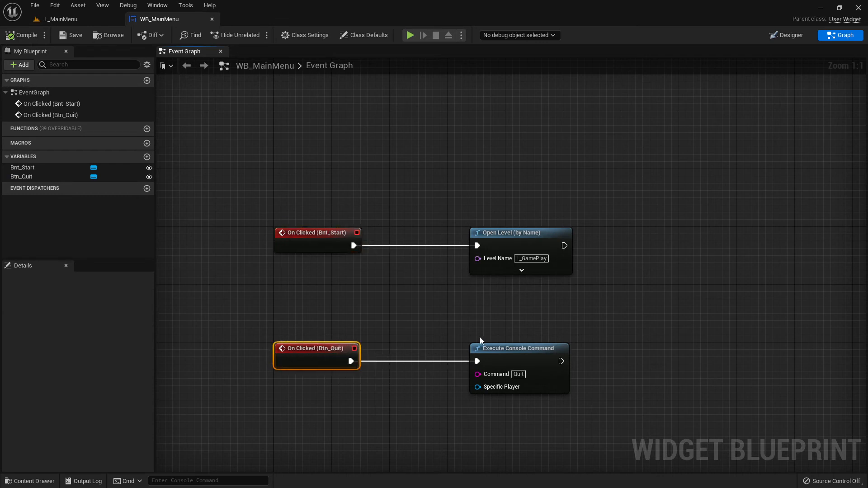
{"action": "right_click_drag", "start_coordinate": [410, 303], "coordinate": [416, 219]}
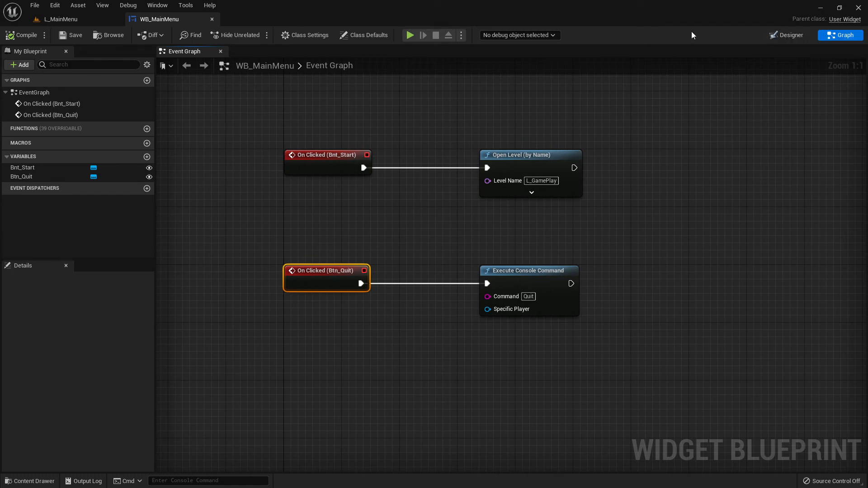
{"action": "left_click", "coordinate": [786, 35]}
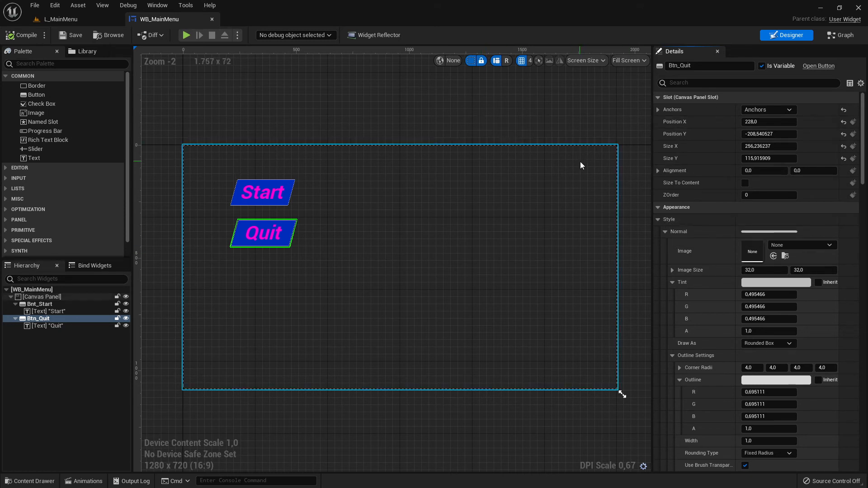
{"action": "left_click", "coordinate": [834, 36]}
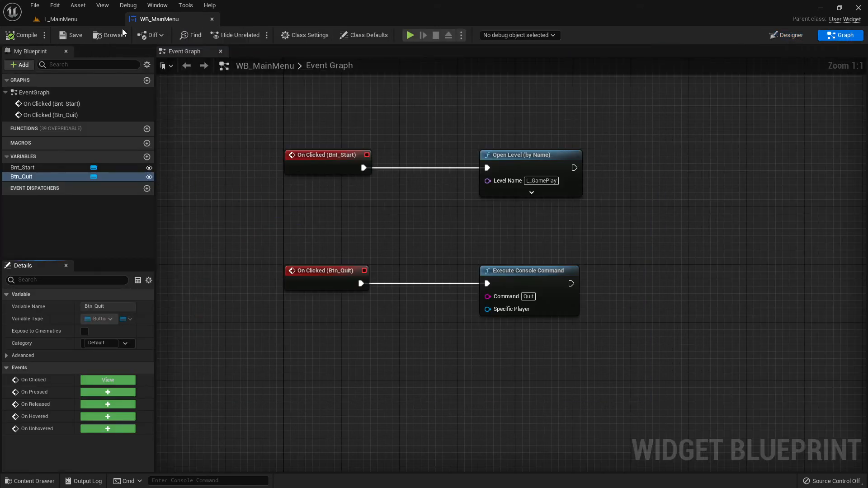
{"action": "left_click", "coordinate": [80, 21]}
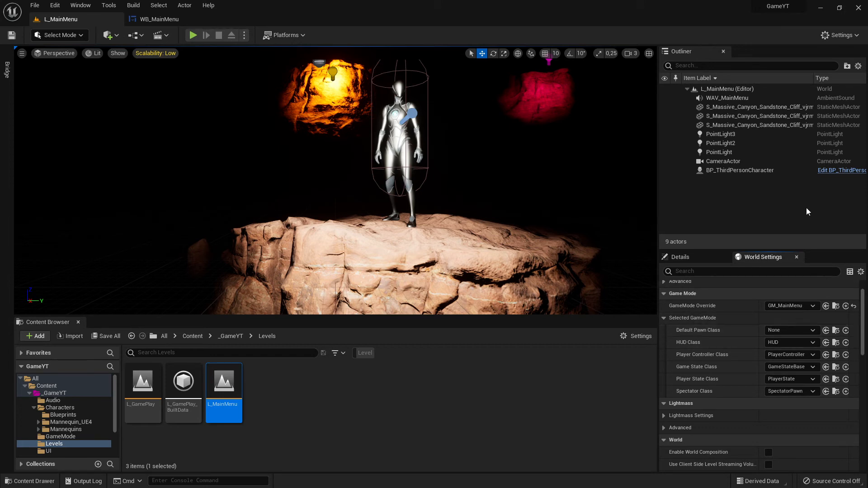
Step: Open the GM_MainMenu game mode blueprint from its folder and examine how its event graph adds the main menu widget to the screen
{"action": "left_click", "coordinate": [833, 309]}
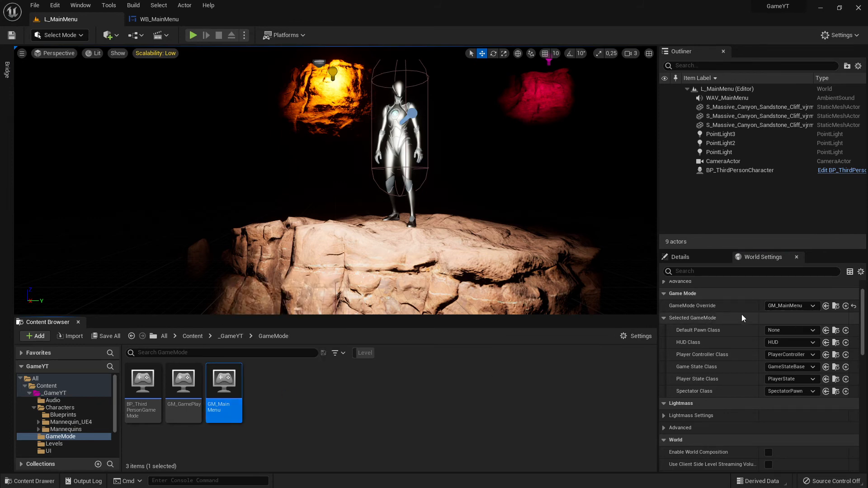
{"action": "double_click", "coordinate": [220, 404]}
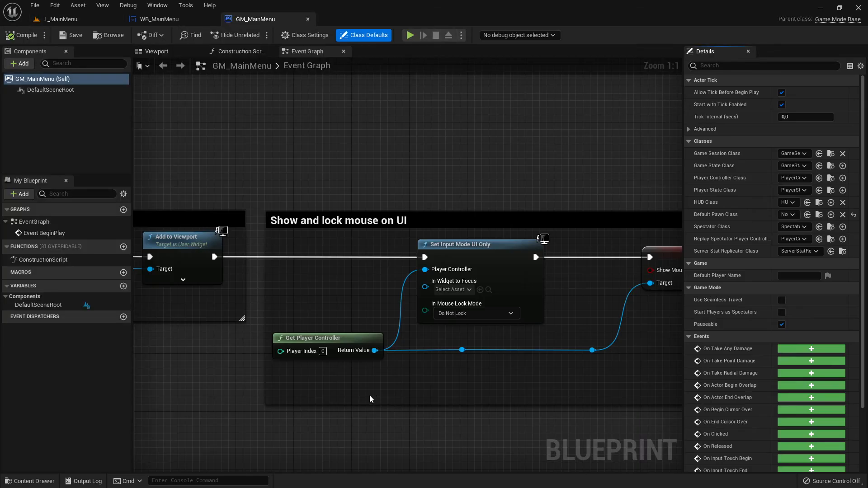
{"action": "scroll", "coordinate": [405, 194], "scroll_direction": "down", "scroll_amount": 7}
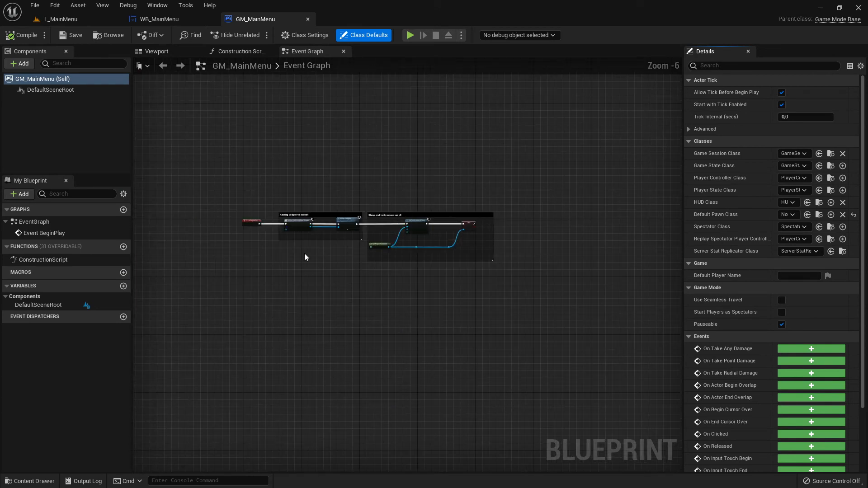
{"action": "scroll", "coordinate": [305, 253], "scroll_direction": "up", "scroll_amount": 4}
{"action": "right_click_drag", "start_coordinate": [305, 256], "coordinate": [396, 354]}
{"action": "scroll", "coordinate": [396, 355], "scroll_direction": "up", "scroll_amount": 3}
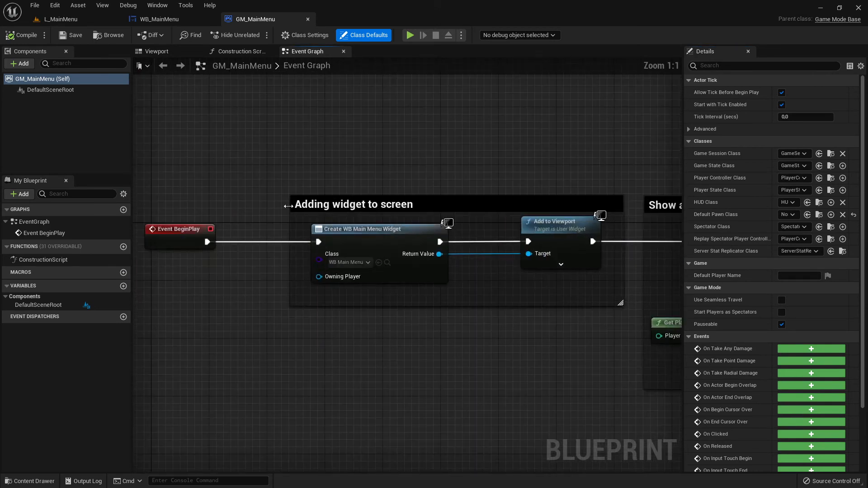
{"action": "right_click_drag", "start_coordinate": [362, 297], "coordinate": [349, 320]}
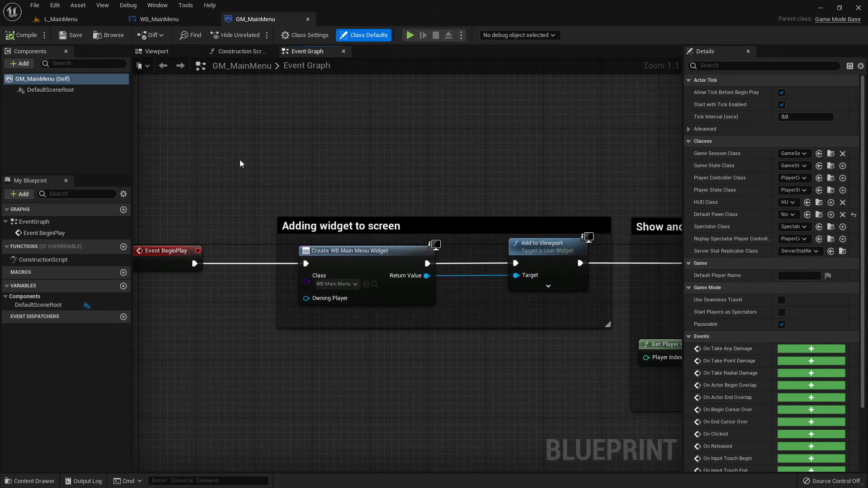
{"action": "right_click_drag", "start_coordinate": [244, 284], "coordinate": [387, 279]}
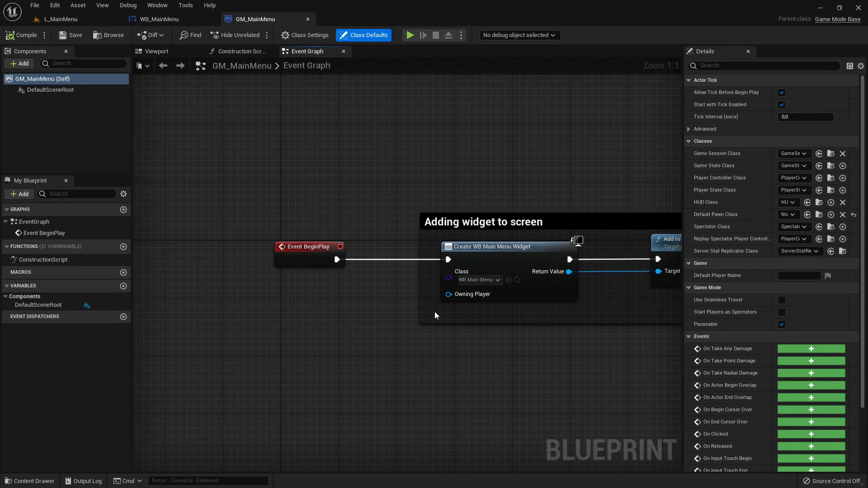
{"action": "right_click_drag", "start_coordinate": [434, 312], "coordinate": [253, 316]}
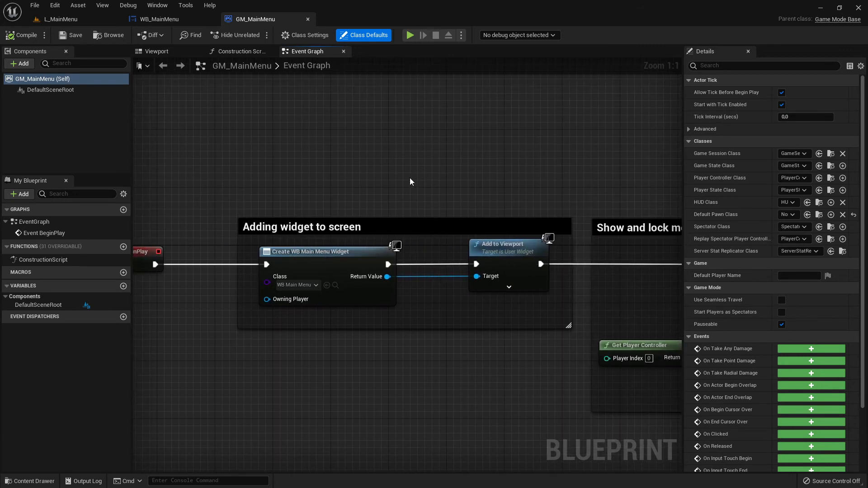
{"action": "right_click_drag", "start_coordinate": [417, 321], "coordinate": [300, 323]}
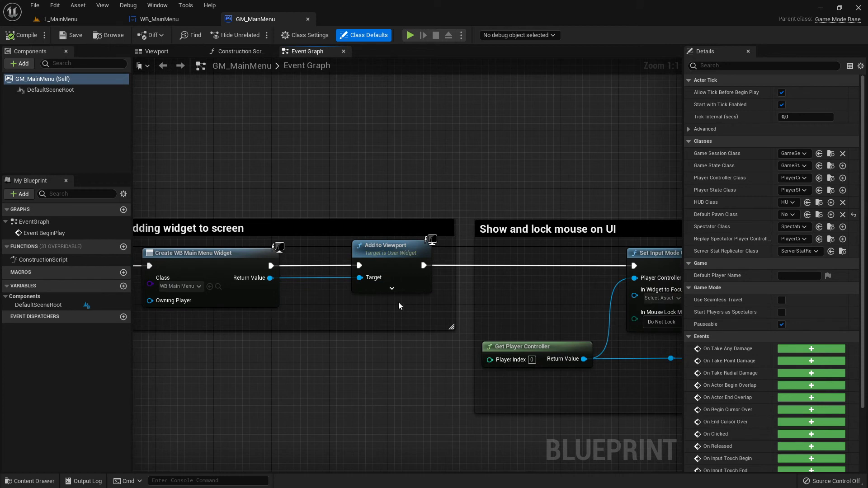
Step: Examine the "Show and lock mouse on UI" nodes in GM_MainMenu, including Set Input Mode UI Only and Show Mouse Cursor
{"action": "right_click_drag", "start_coordinate": [399, 305], "coordinate": [261, 316]}
{"action": "right_click_drag", "start_coordinate": [359, 302], "coordinate": [397, 218]}
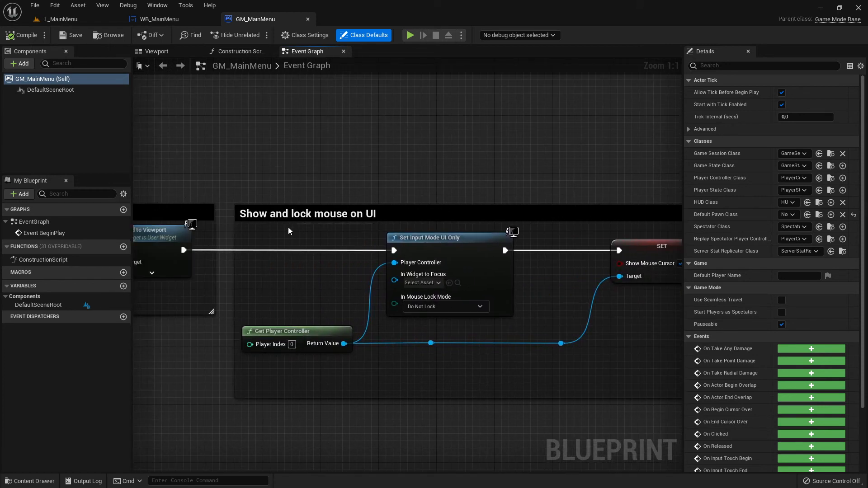
{"action": "right_click_drag", "start_coordinate": [456, 178], "coordinate": [430, 204]}
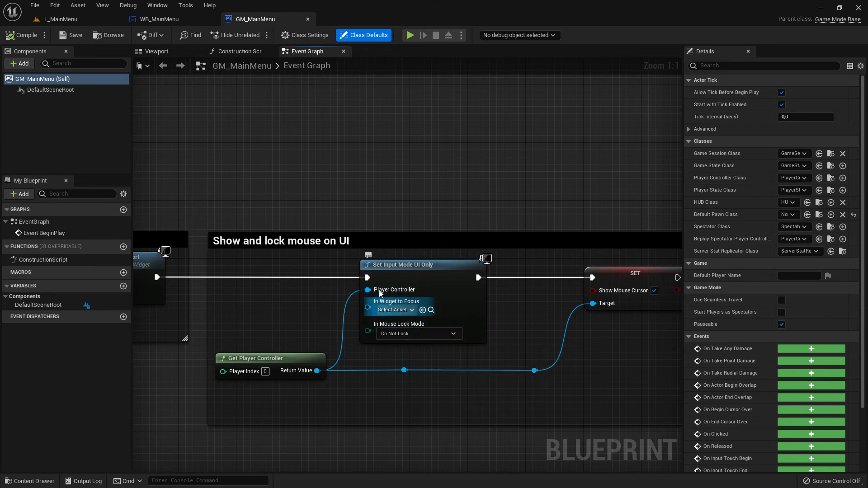
{"action": "mouse_move", "coordinate": [421, 281]}
{"action": "right_click_drag", "start_coordinate": [555, 333], "coordinate": [465, 339]}
{"action": "mouse_move", "coordinate": [530, 304]}
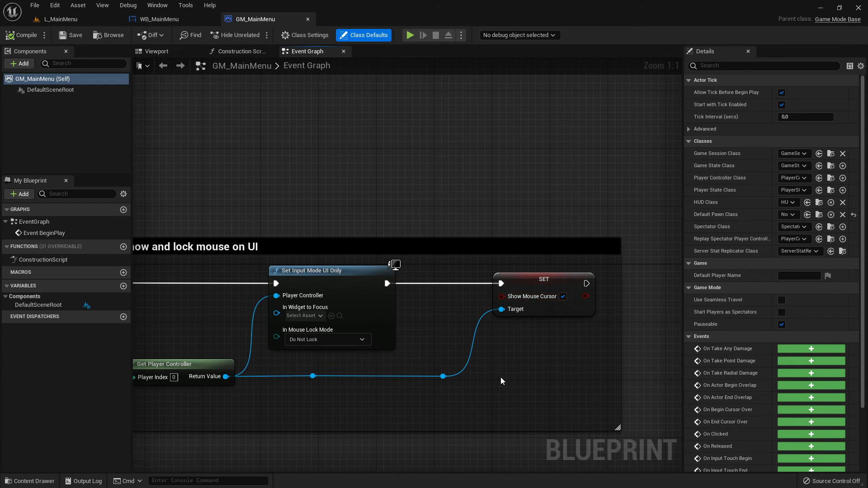
{"action": "right_click_drag", "start_coordinate": [342, 223], "coordinate": [498, 206]}
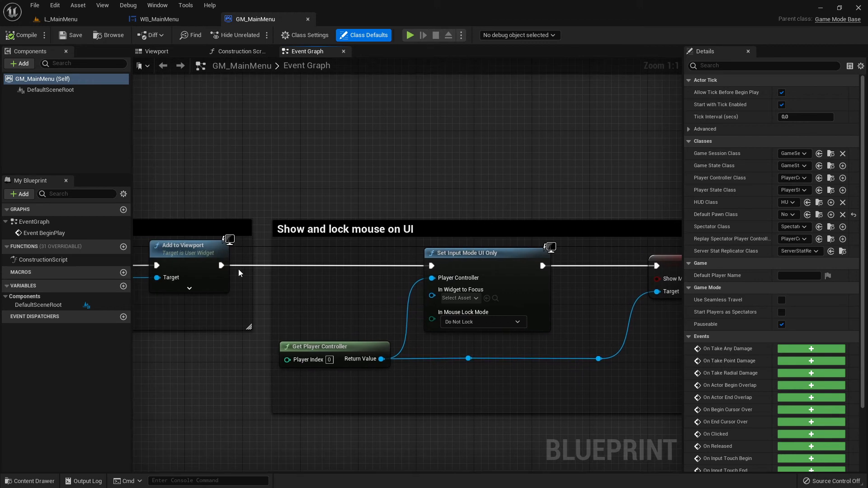
Step: Disconnect Add to Viewport from Set Input Mode UI Only in GM_MainMenu, then compile and save the blueprint
{"action": "left_click", "coordinate": [221, 266], "text": "alt"}
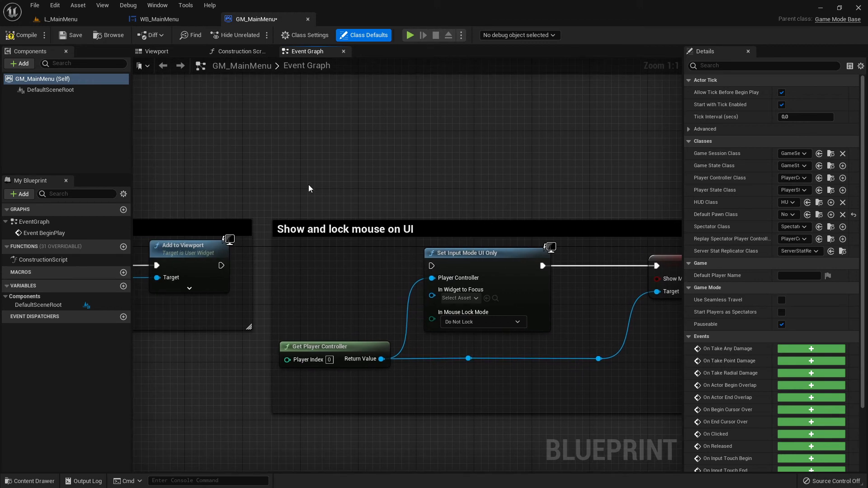
{"action": "left_click", "coordinate": [30, 38]}
{"action": "left_click", "coordinate": [75, 38]}
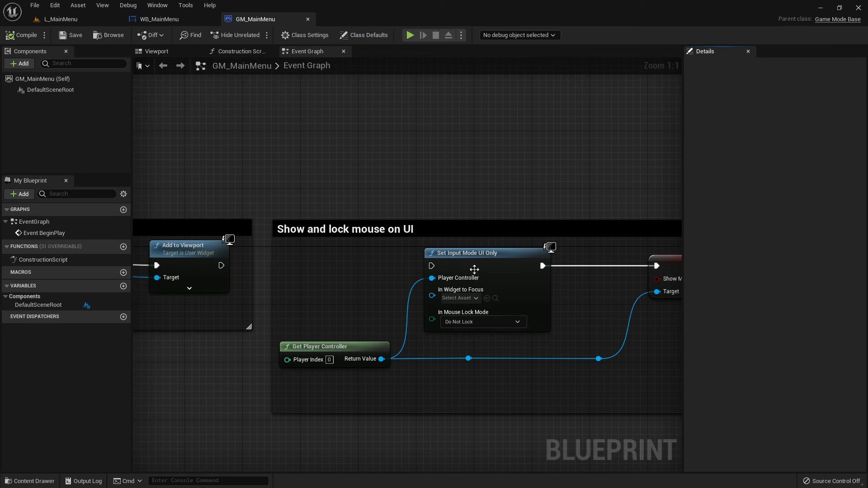
Step: Play-test L_MainMenu, choose Start to enter the gameplay level, run the character around briefly, and end the session
{"action": "left_click", "coordinate": [50, 20]}
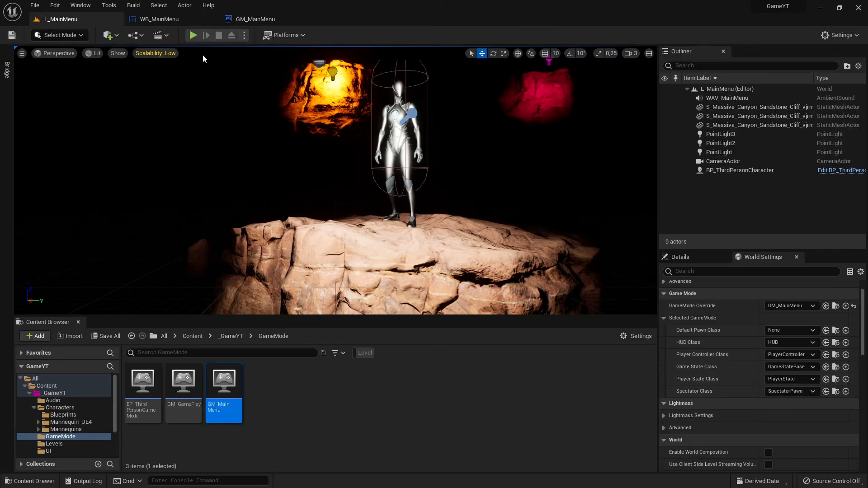
{"action": "left_click", "coordinate": [193, 35]}
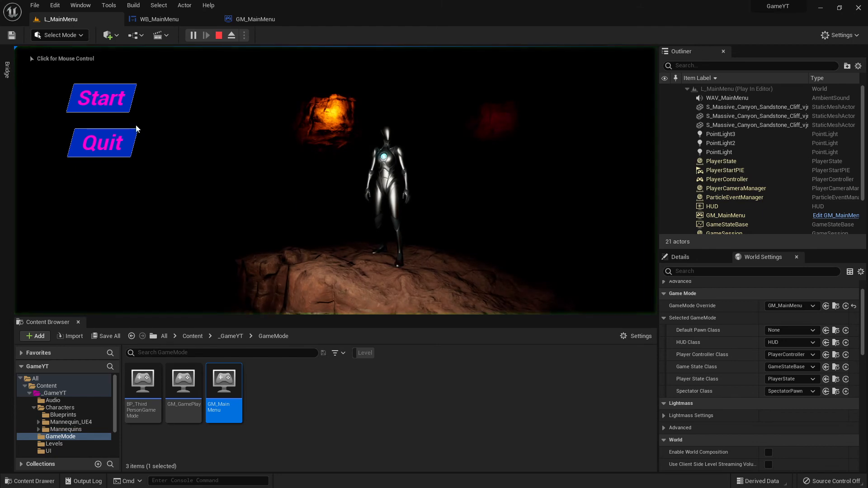
{"action": "left_click", "coordinate": [128, 106]}
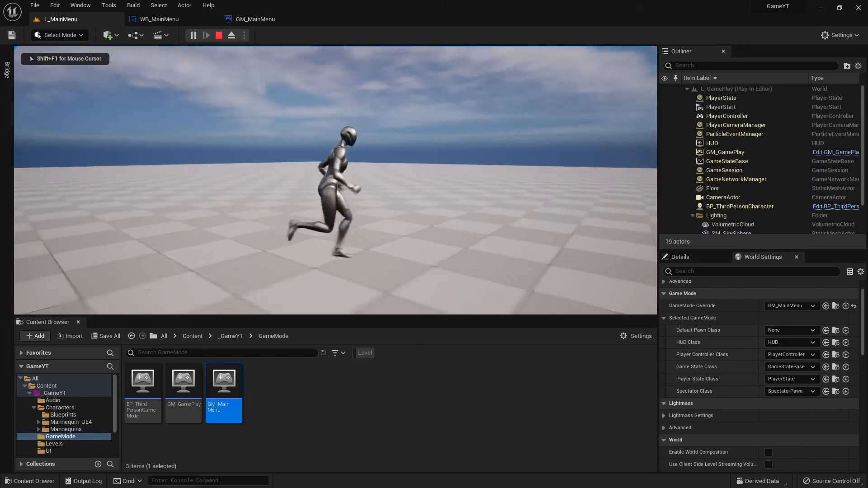
{"action": "key", "text": "w"}
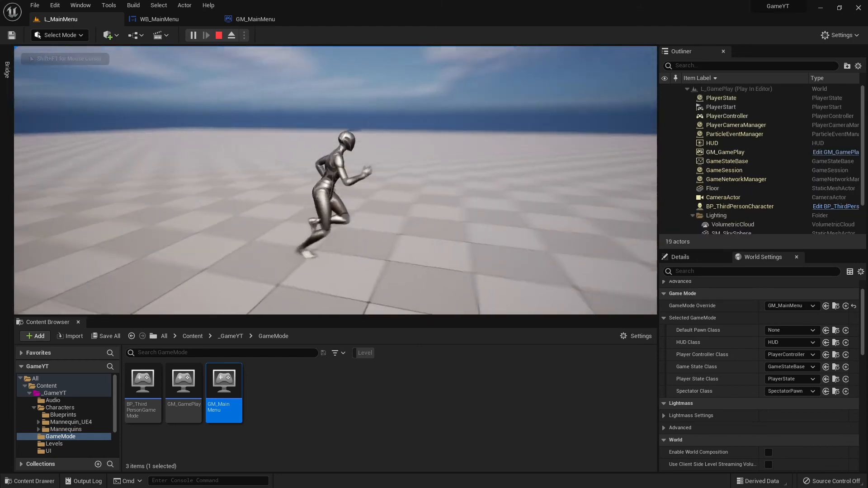
{"action": "key", "text": "Escape"}
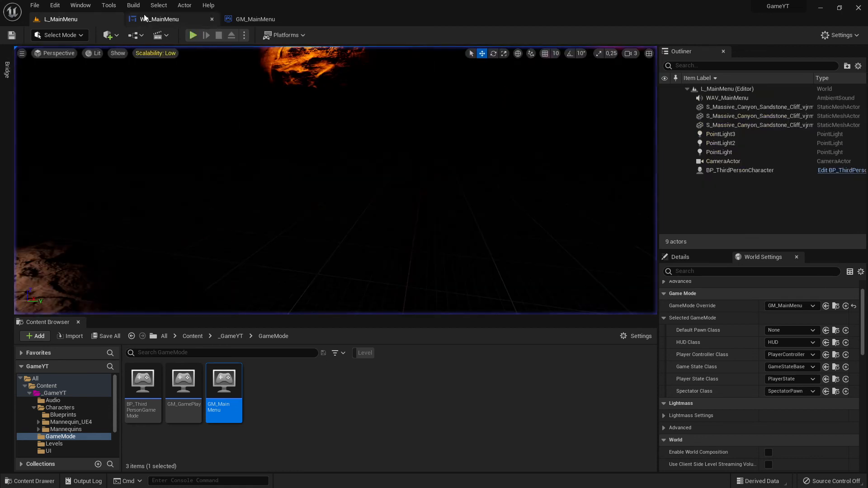
Step: Reconnect Add to Viewport's execution output to Set Input Mode UI Only in GM_MainMenu and save the blueprint
{"action": "left_click", "coordinate": [231, 23]}
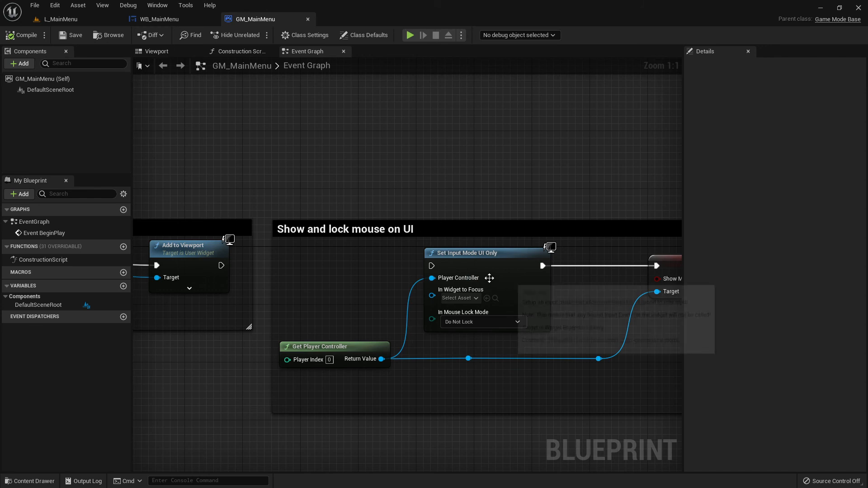
{"action": "left_click_drag", "start_coordinate": [426, 266], "coordinate": [221, 265]}
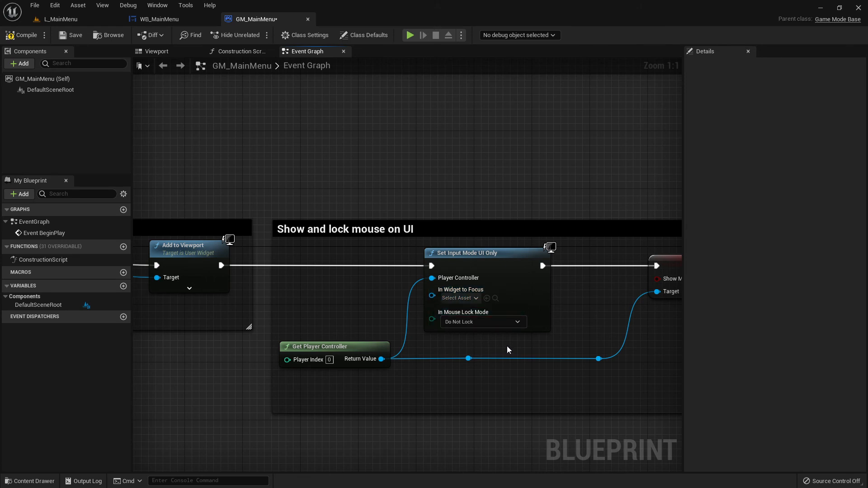
{"action": "right_click_drag", "start_coordinate": [505, 345], "coordinate": [399, 342]}
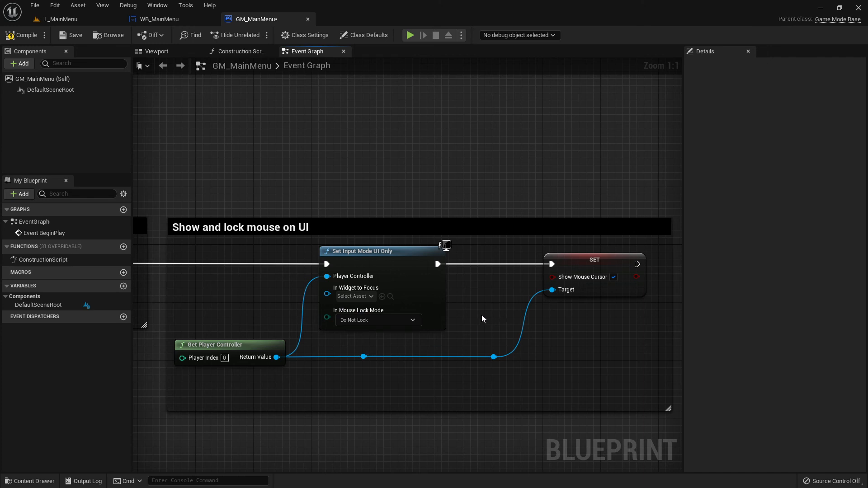
{"action": "left_click", "coordinate": [75, 35]}
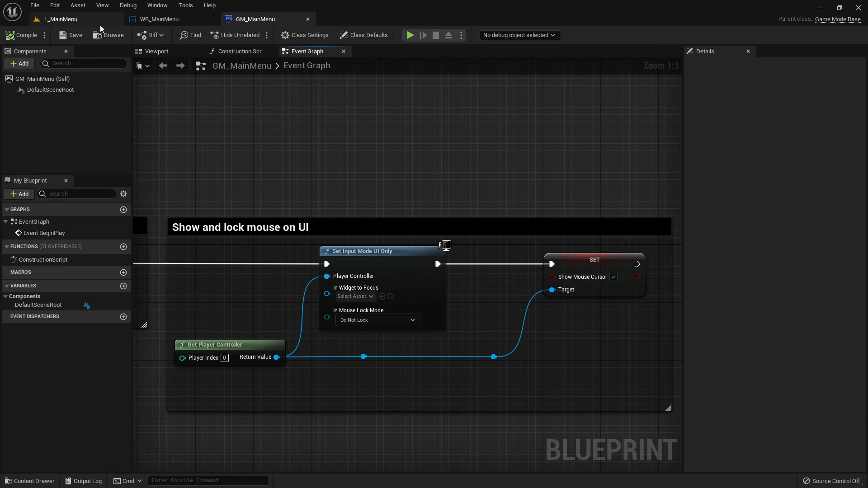
Step: Return to the level editor and open the L_GamePlay level from the _GameYT Levels folder
{"action": "left_click", "coordinate": [61, 19]}
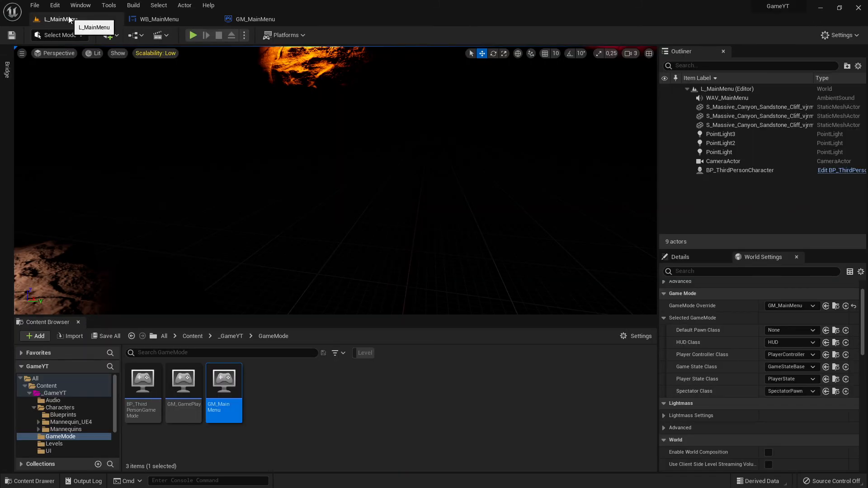
{"action": "left_click", "coordinate": [173, 432]}
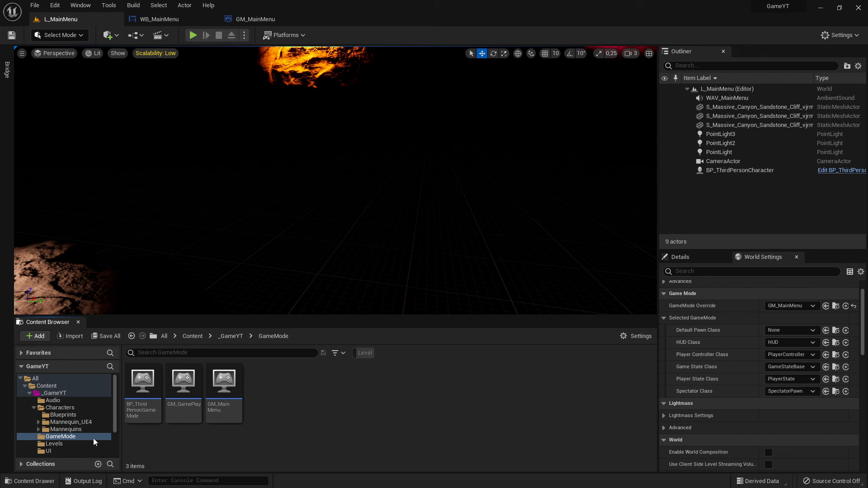
{"action": "left_click", "coordinate": [64, 394]}
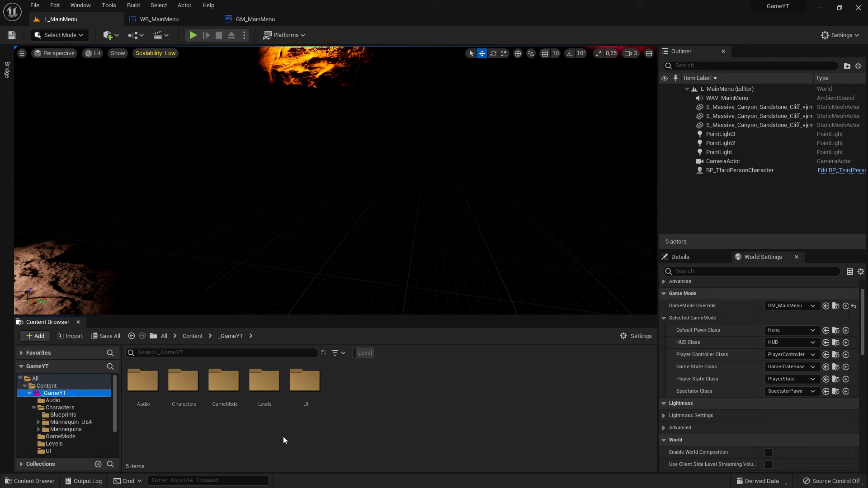
{"action": "double_click", "coordinate": [264, 381]}
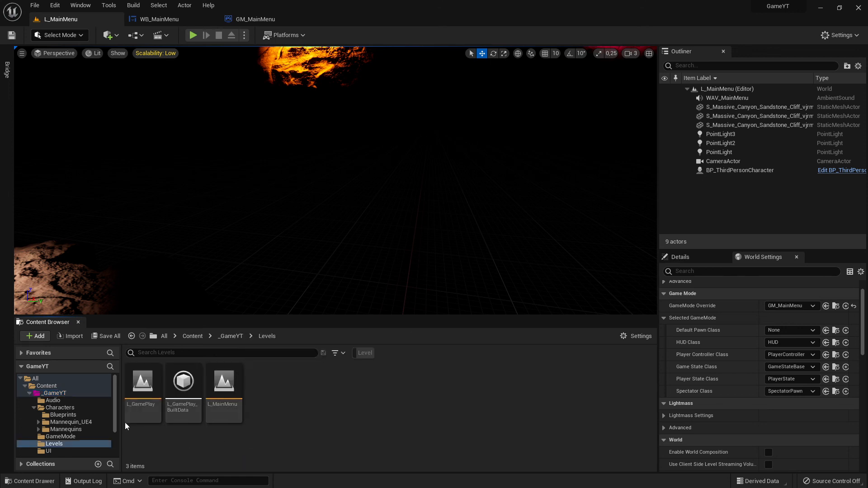
{"action": "double_click", "coordinate": [143, 391]}
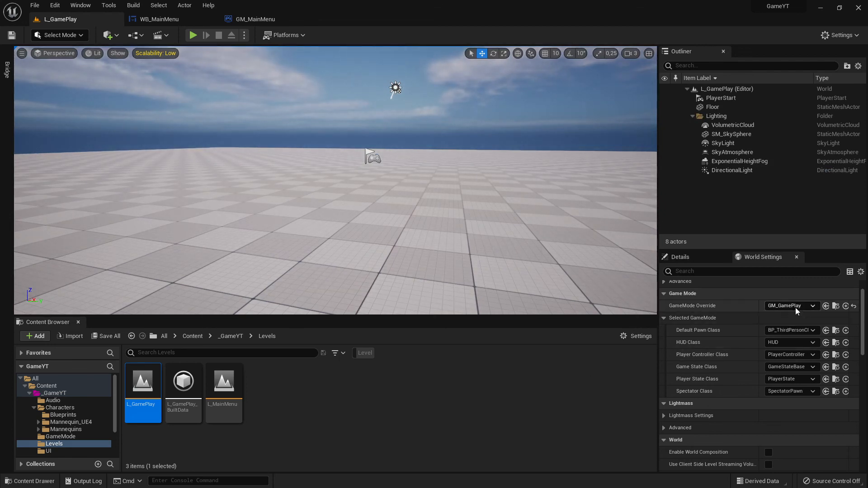
Step: Open L_GamePlay's override game mode GM_GamePlay, dock its editor in the main window, and close WB_MainMenu
{"action": "left_click", "coordinate": [835, 306]}
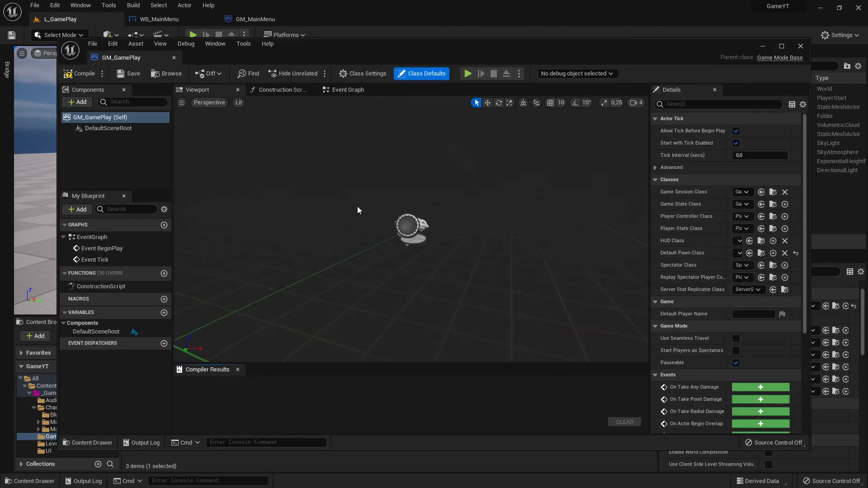
{"action": "left_click_drag", "start_coordinate": [129, 59], "coordinate": [310, 20]}
{"action": "left_click", "coordinate": [205, 20]}
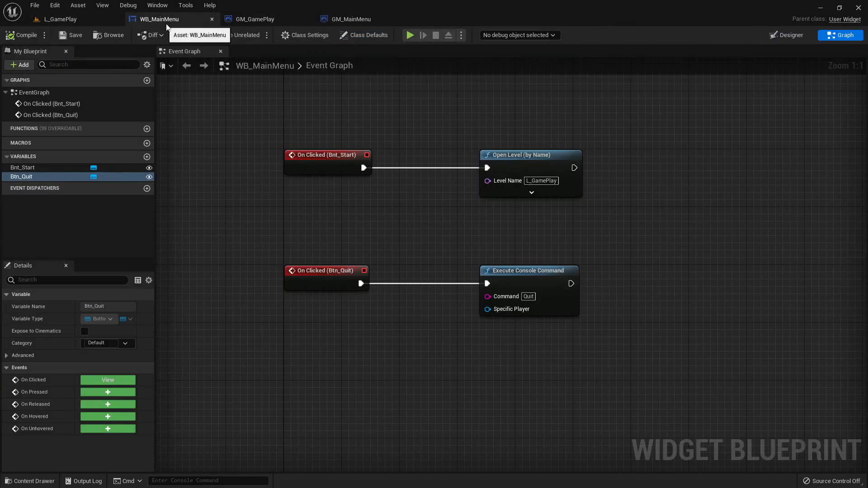
{"action": "left_click", "coordinate": [212, 19]}
{"action": "left_click", "coordinate": [178, 20]}
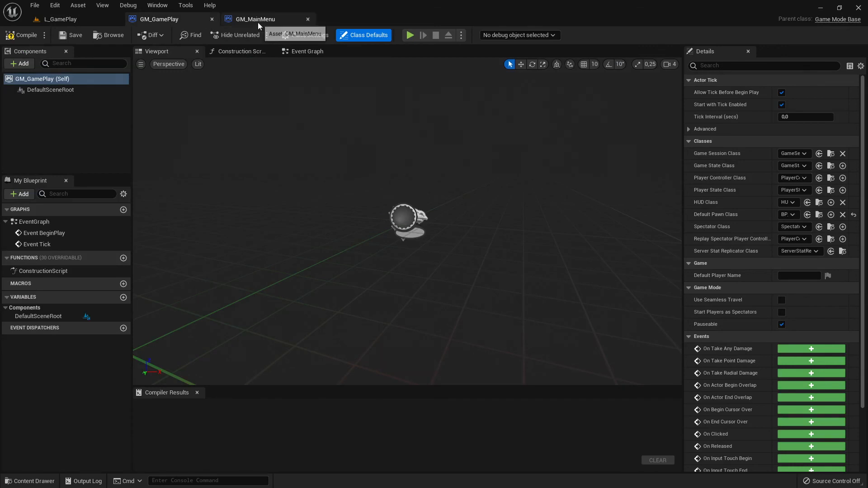
{"action": "left_click", "coordinate": [257, 20]}
{"action": "left_click", "coordinate": [178, 21]}
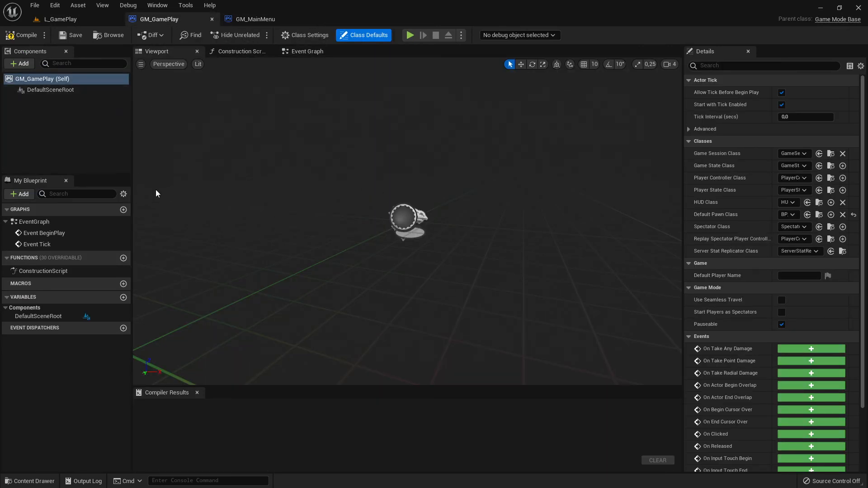
Step: Delete the default Event BeginPlay and Event Tick nodes from GM_GamePlay's event graph and save the blueprint
{"action": "left_click", "coordinate": [302, 51]}
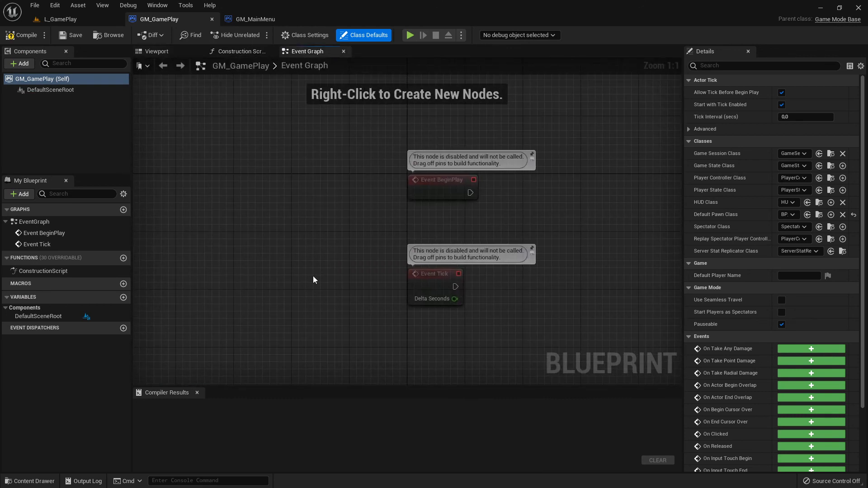
{"action": "left_click", "coordinate": [197, 392]}
{"action": "left_click_drag", "start_coordinate": [376, 151], "coordinate": [554, 314]}
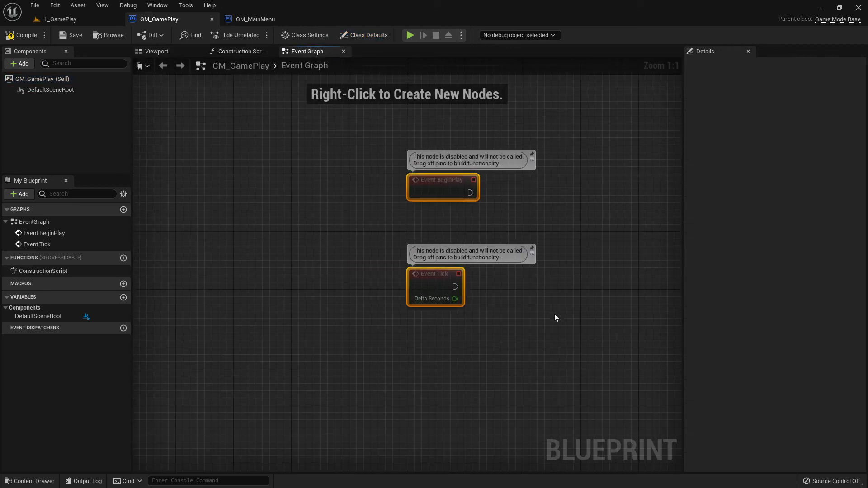
{"action": "right_click_drag", "start_coordinate": [554, 314], "coordinate": [360, 312]}
{"action": "key", "text": "Delete"}
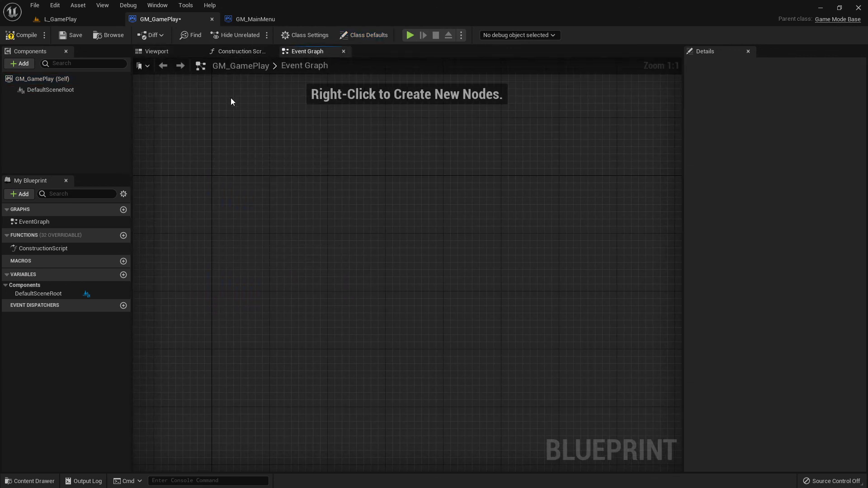
{"action": "left_click", "coordinate": [70, 38]}
{"action": "scroll", "coordinate": [307, 193], "scroll_direction": "down", "scroll_amount": 1}
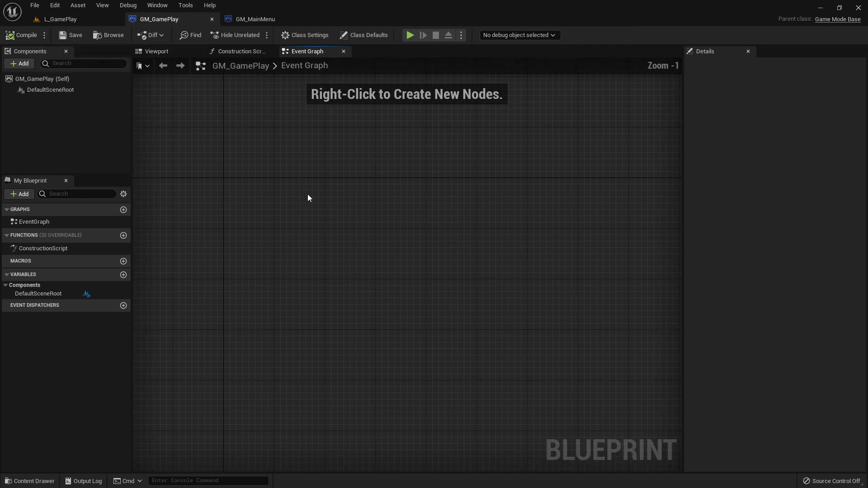
Step: Go back to GM_MainMenu's event graph and review its widget and mouse input nodes
{"action": "left_click", "coordinate": [108, 19]}
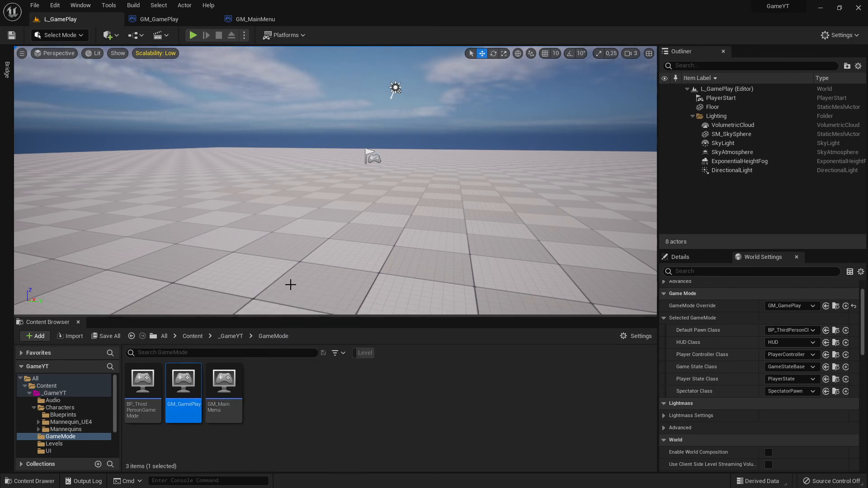
{"action": "left_click", "coordinate": [257, 19]}
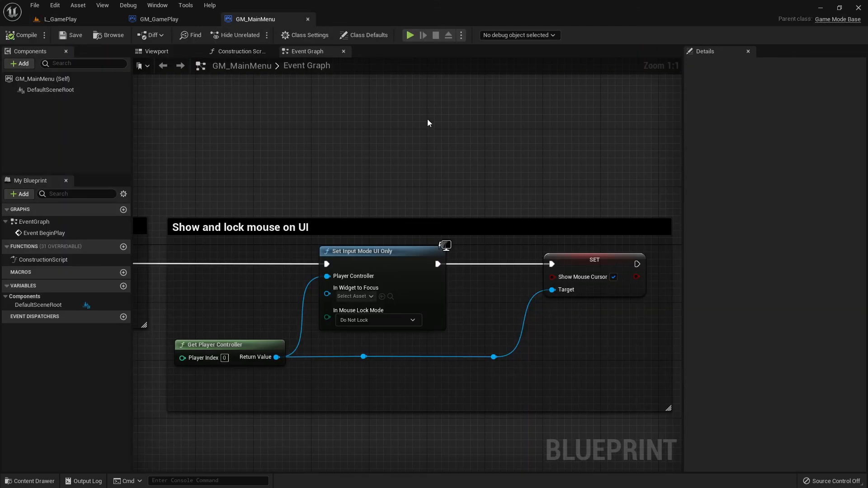
{"action": "scroll", "coordinate": [411, 219], "scroll_direction": "down", "scroll_amount": 5}
{"action": "scroll", "coordinate": [411, 221], "scroll_direction": "up", "scroll_amount": 4}
{"action": "scroll", "coordinate": [411, 219], "scroll_direction": "down", "scroll_amount": 2}
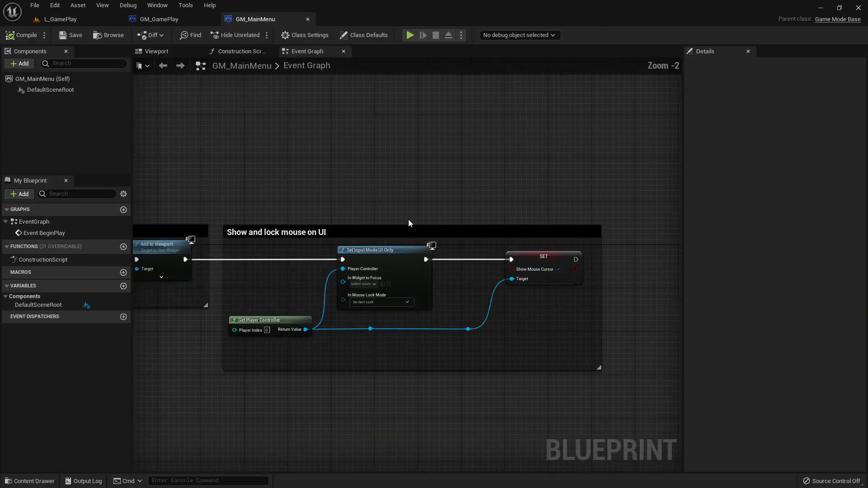
{"action": "right_click_drag", "start_coordinate": [340, 204], "coordinate": [422, 226]}
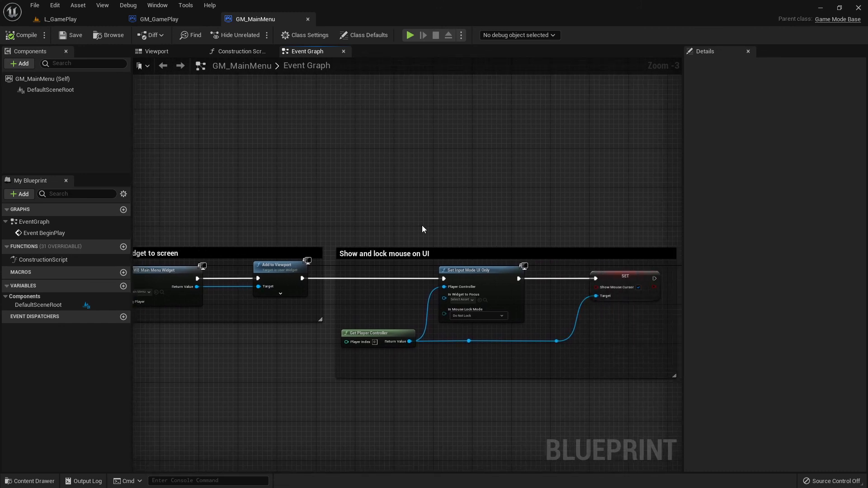